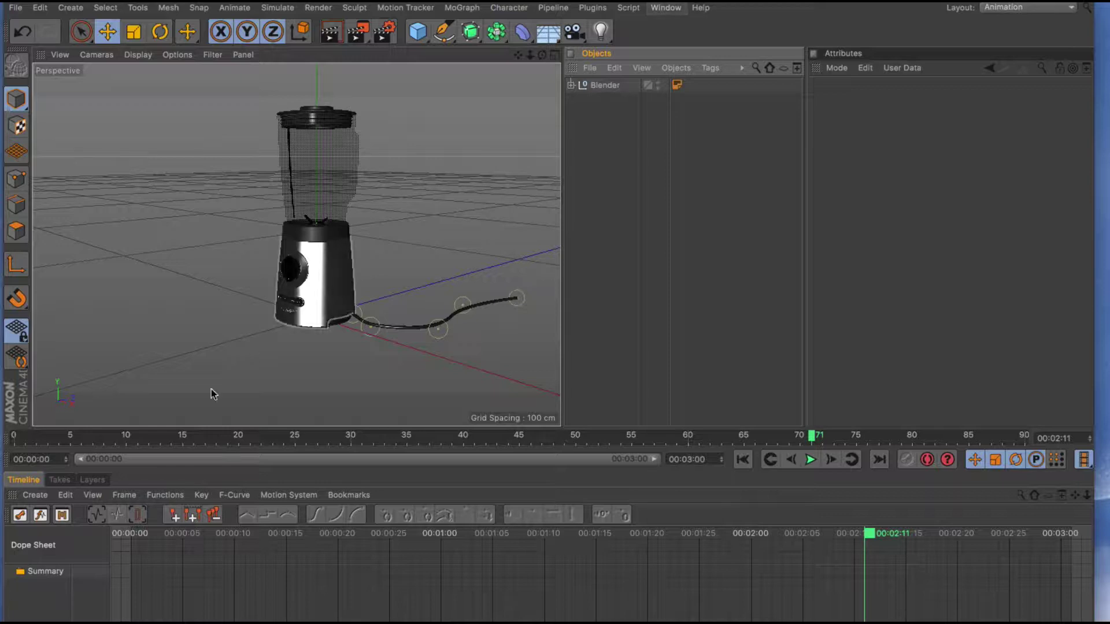
- Return the timeline to frame 0 and add a standard Camera object to the blender scene
{"action": "left_click_drag", "start_coordinate": [67, 440], "coordinate": [16, 438]}
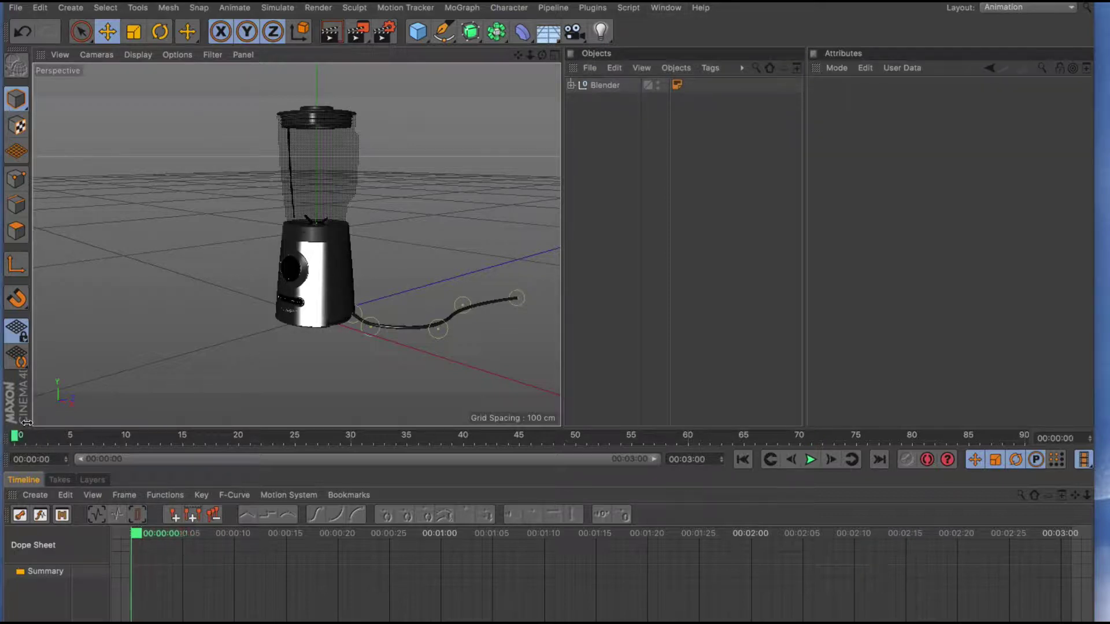
{"action": "left_click_drag", "start_coordinate": [543, 55], "coordinate": [569, 61]}
{"action": "left_click", "coordinate": [573, 33]}
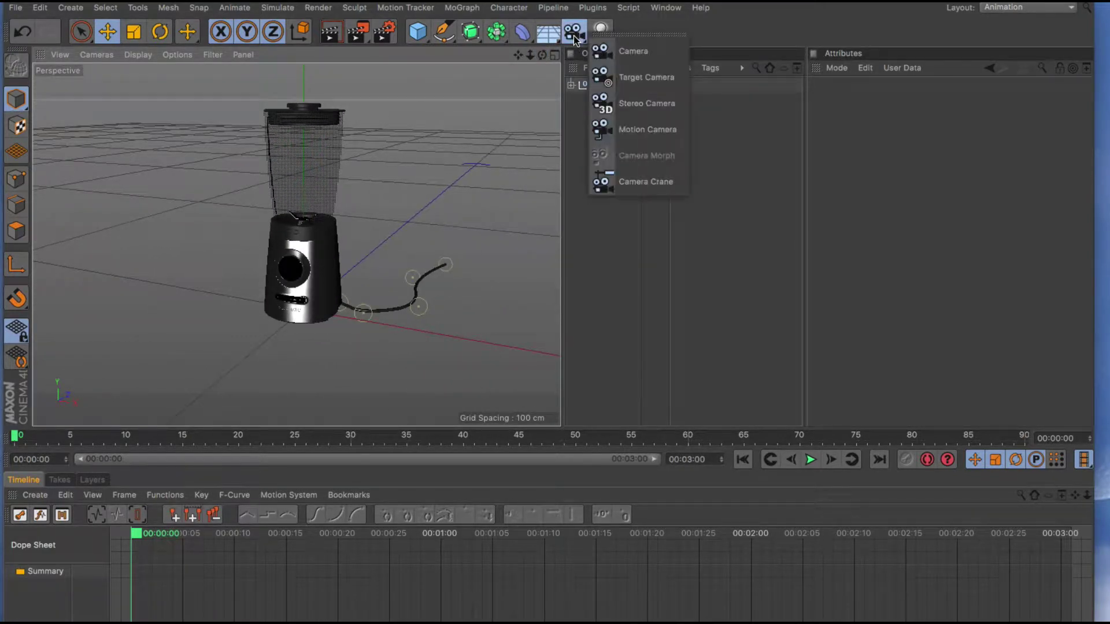
{"action": "left_click", "coordinate": [659, 51]}
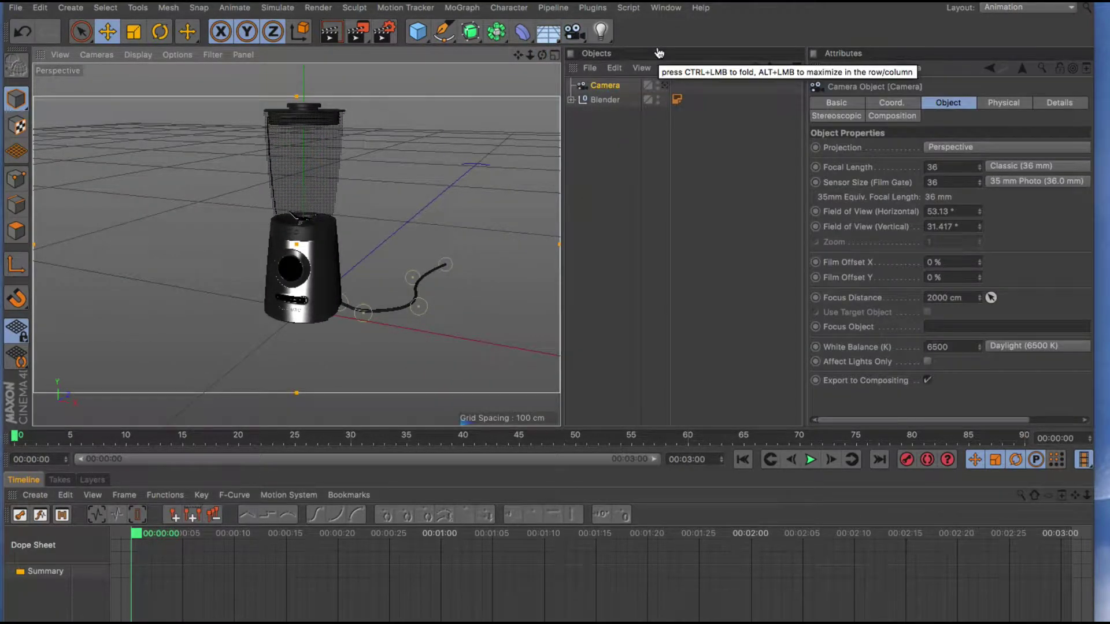
{"action": "left_click", "coordinate": [605, 88]}
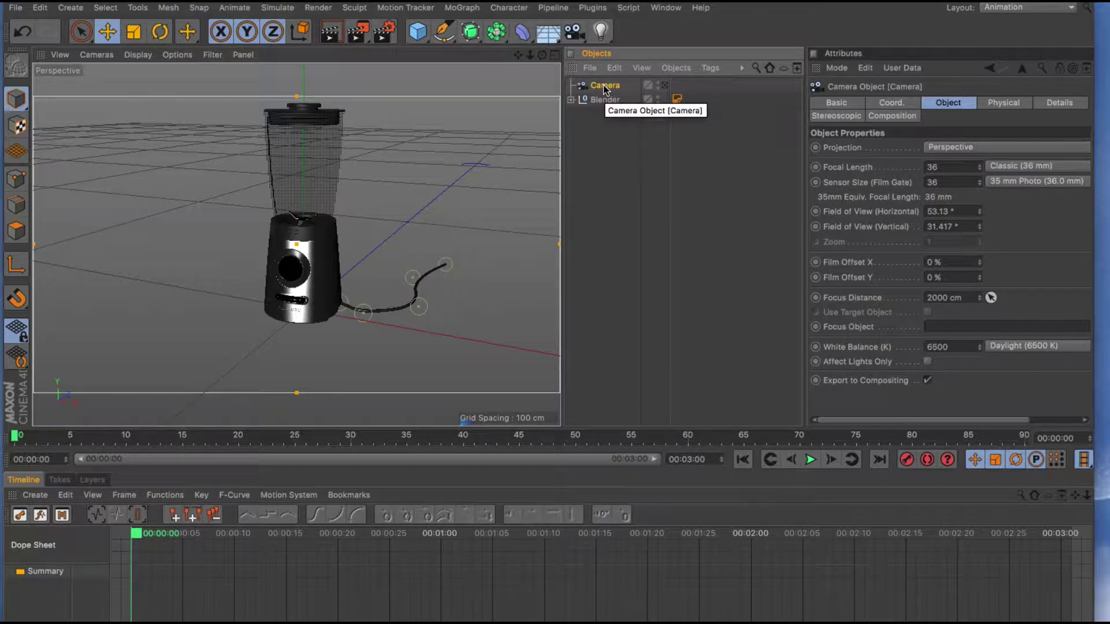
- Set the render output to the HDTV 1080 29.97 film/video preset
{"action": "left_click", "coordinate": [386, 34]}
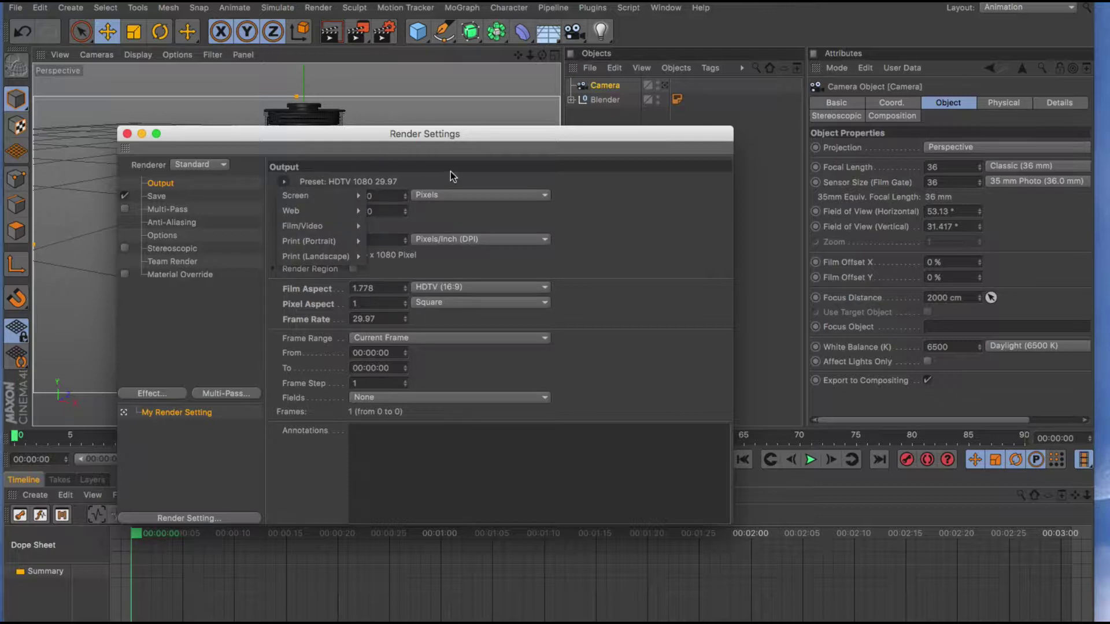
{"action": "double_click", "coordinate": [381, 197]}
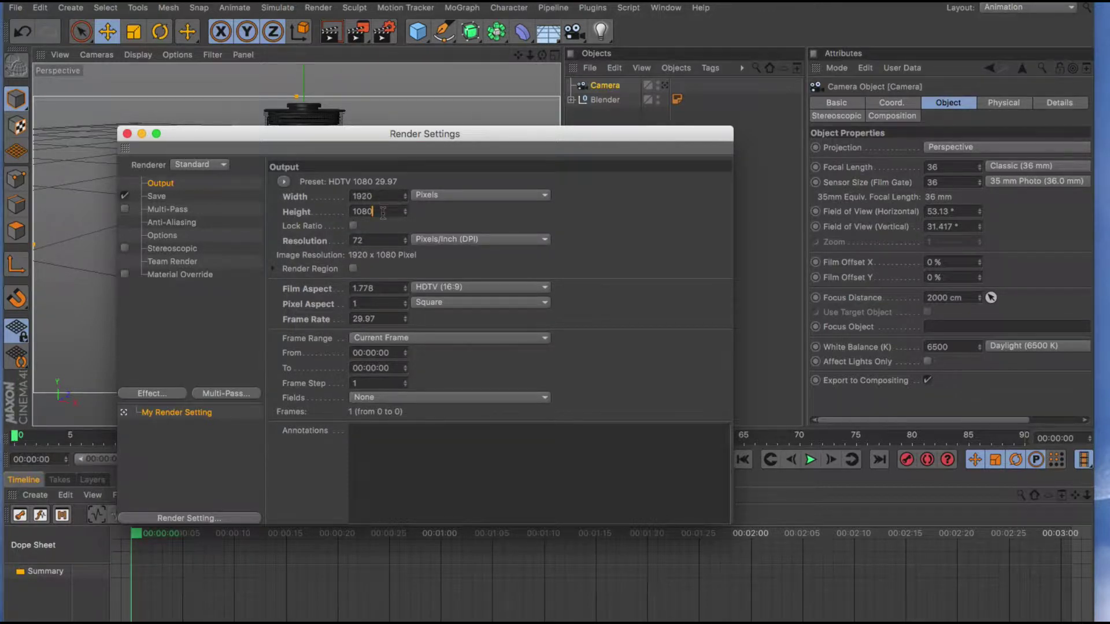
{"action": "left_click", "coordinate": [384, 240]}
{"action": "left_click", "coordinate": [280, 181]}
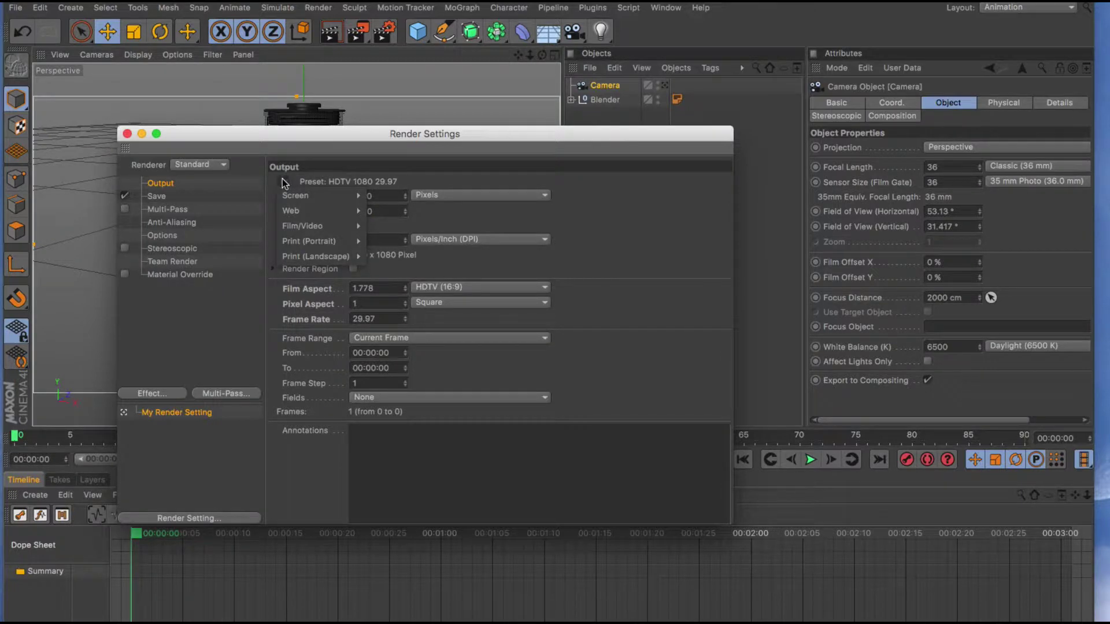
{"action": "mouse_move", "coordinate": [339, 231]}
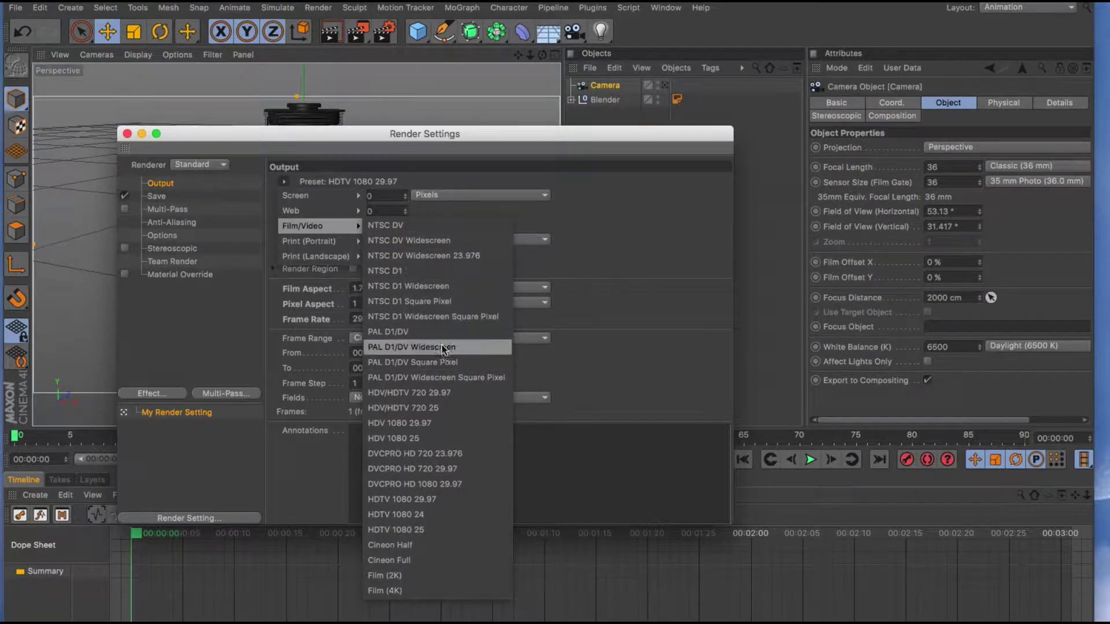
{"action": "left_click", "coordinate": [432, 500]}
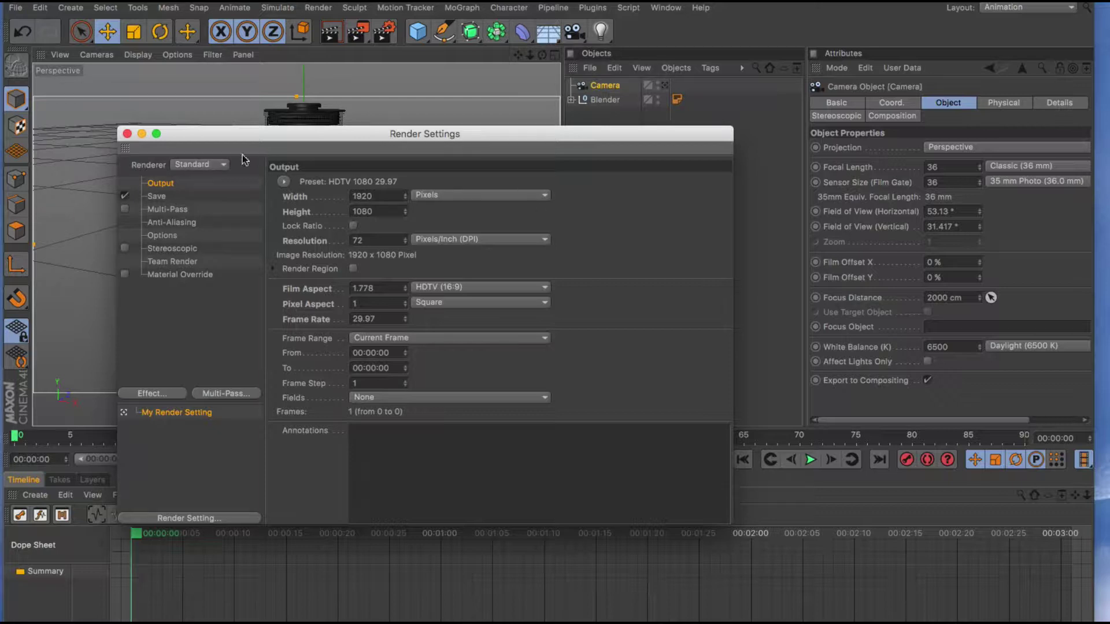
{"action": "left_click", "coordinate": [128, 134]}
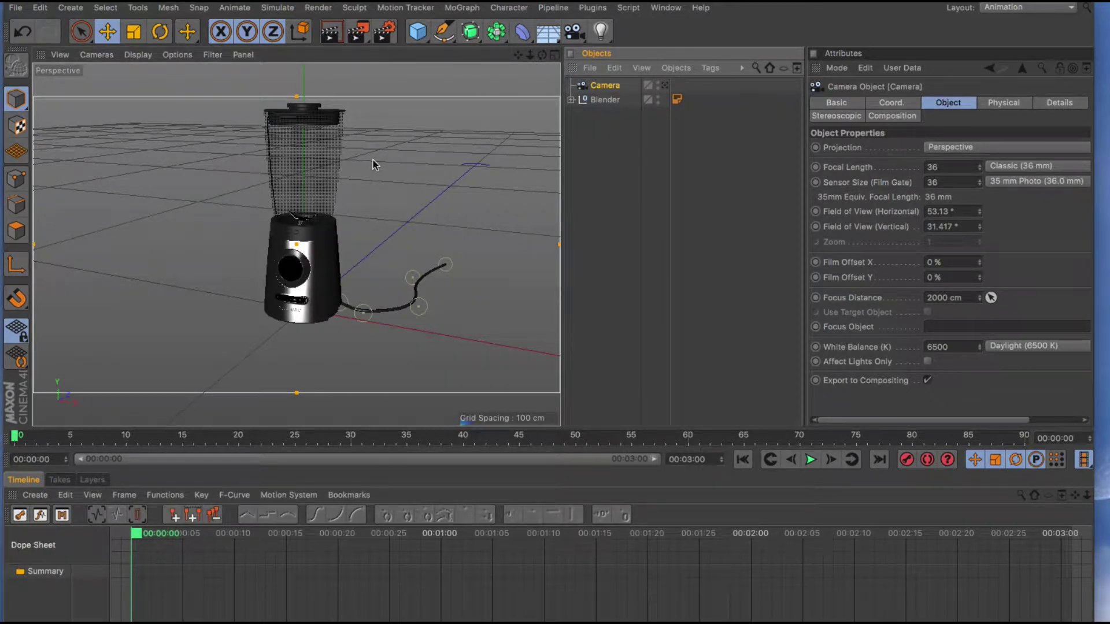
- Look through the new camera and frame a close-up of the blender's base
{"action": "left_click", "coordinate": [665, 85]}
{"action": "left_click", "coordinate": [666, 86]}
{"action": "left_click", "coordinate": [665, 85]}
{"action": "left_click_drag", "start_coordinate": [541, 54], "coordinate": [523, 27]}
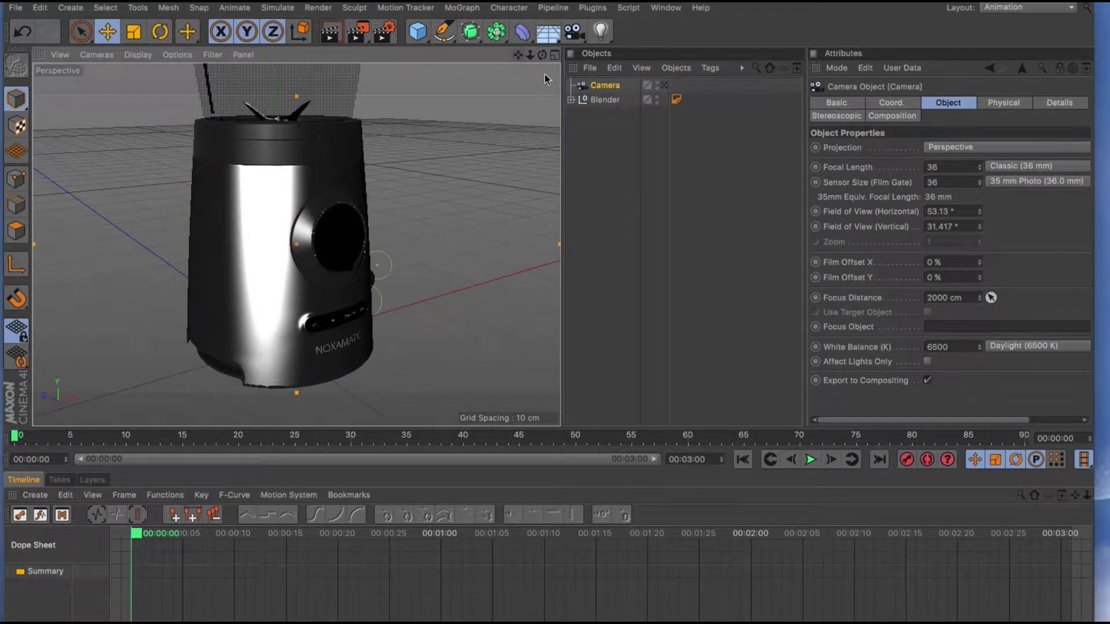
- Record a camera keyframe at frame 0 and another at frame 60 with the camera orbited around the blender's base
{"action": "left_click", "coordinate": [926, 460]}
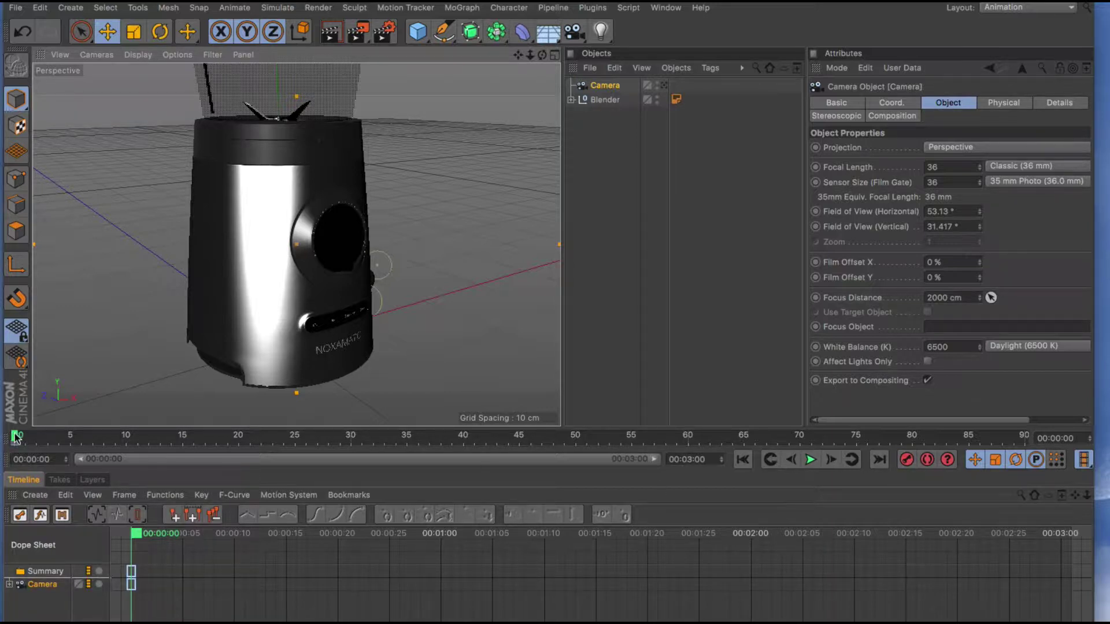
{"action": "left_click_drag", "start_coordinate": [15, 438], "coordinate": [688, 443]}
{"action": "left_click_drag", "start_coordinate": [541, 56], "coordinate": [503, 59]}
{"action": "left_click", "coordinate": [906, 460]}
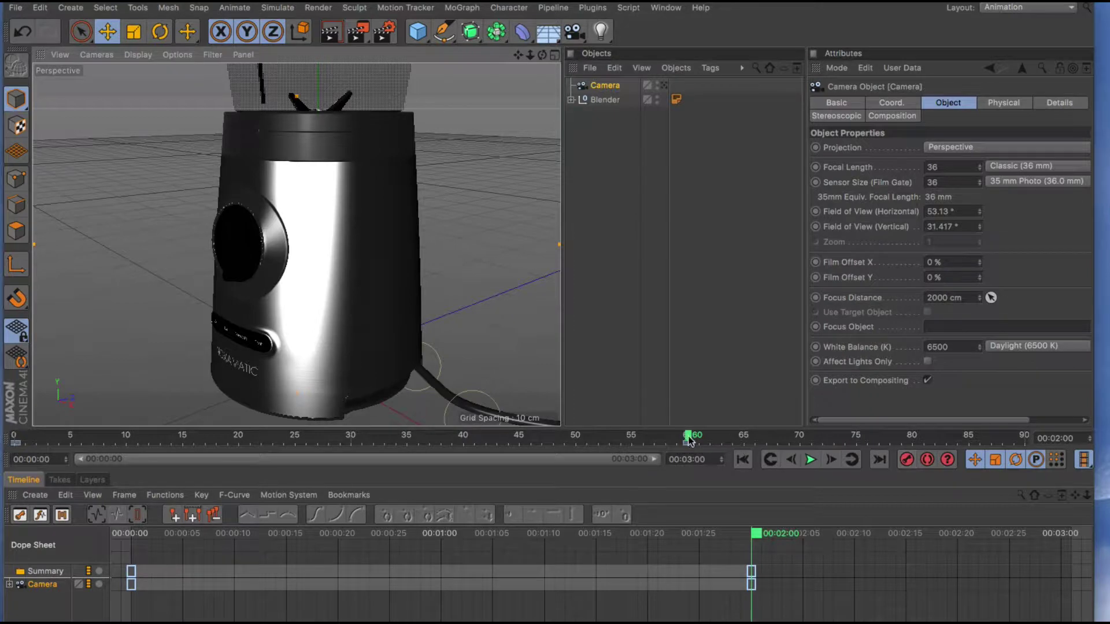
- Play back and scrub the camera animation from frame 0 to review the orbit move
{"action": "left_click_drag", "start_coordinate": [688, 443], "coordinate": [16, 440]}
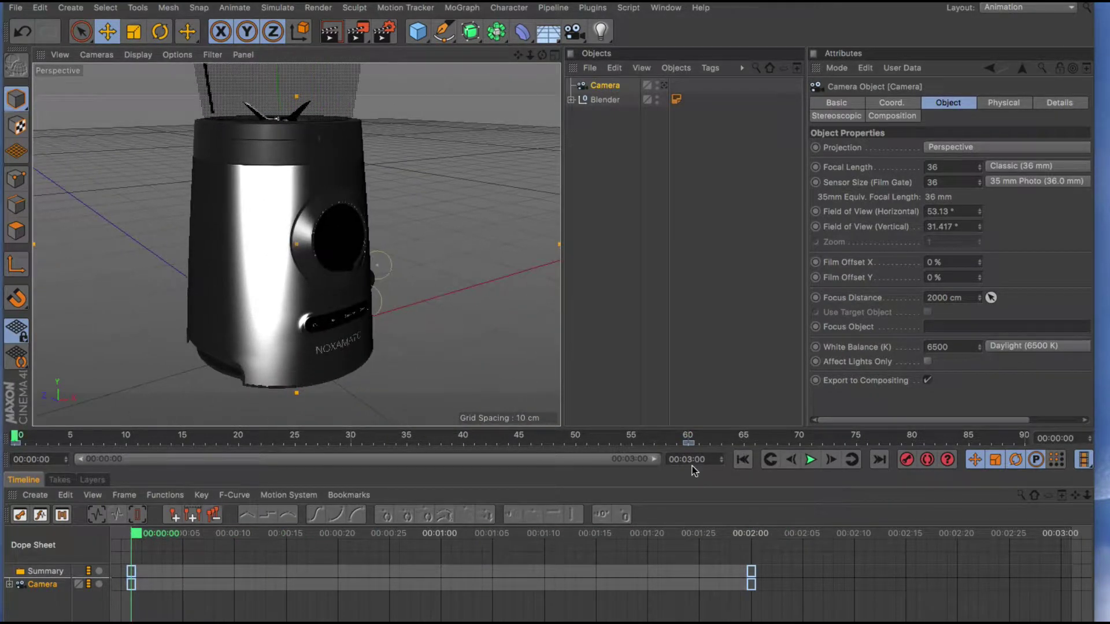
{"action": "left_click", "coordinate": [811, 463]}
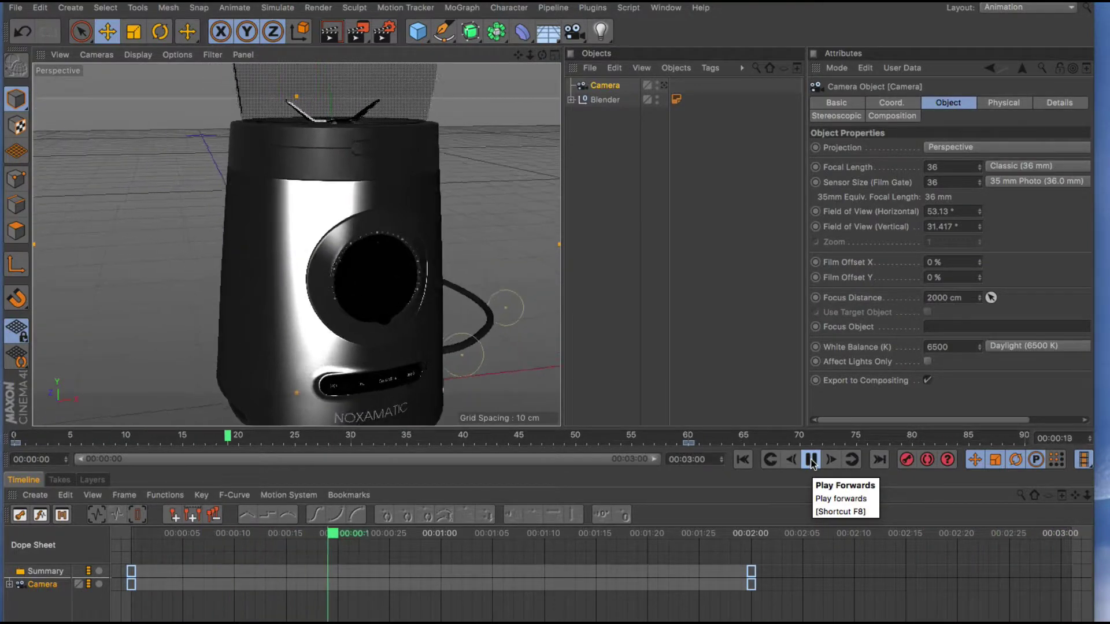
{"action": "left_click", "coordinate": [812, 461]}
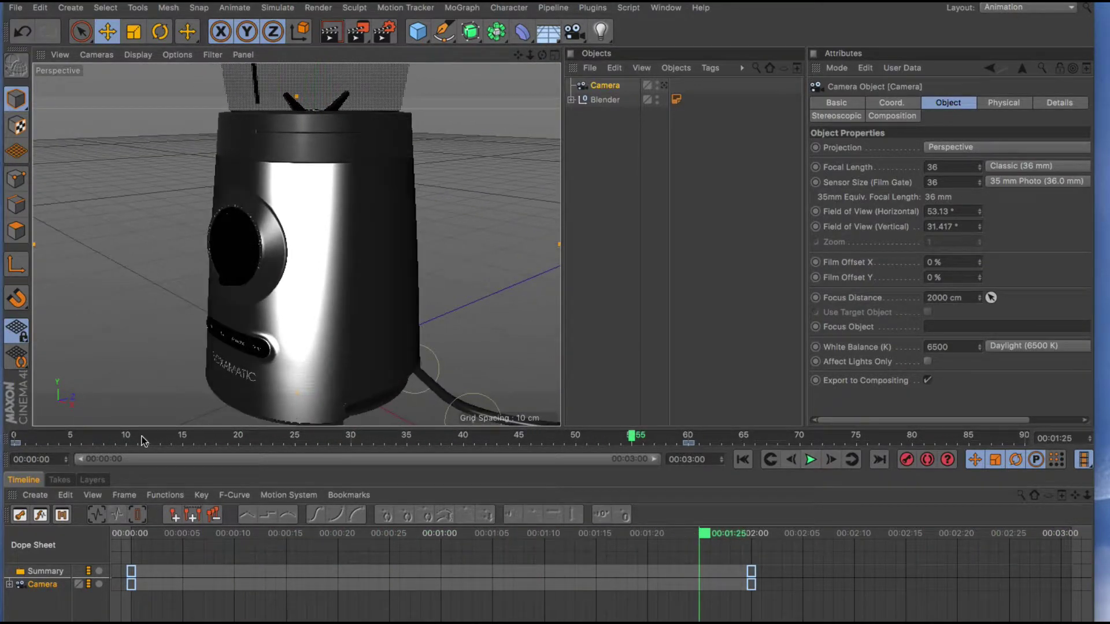
{"action": "mouse_move", "coordinate": [144, 441]}
{"action": "left_mouse_down"}
{"action": "mouse_move", "coordinate": [58, 441]}
{"action": "mouse_move", "coordinate": [236, 443]}
{"action": "mouse_move", "coordinate": [28, 451]}
{"action": "mouse_move", "coordinate": [351, 444]}
{"action": "mouse_move", "coordinate": [22, 451]}
{"action": "mouse_move", "coordinate": [538, 445]}
{"action": "mouse_move", "coordinate": [48, 445]}
{"action": "mouse_move", "coordinate": [496, 444]}
{"action": "mouse_move", "coordinate": [270, 442]}
{"action": "left_mouse_up"}
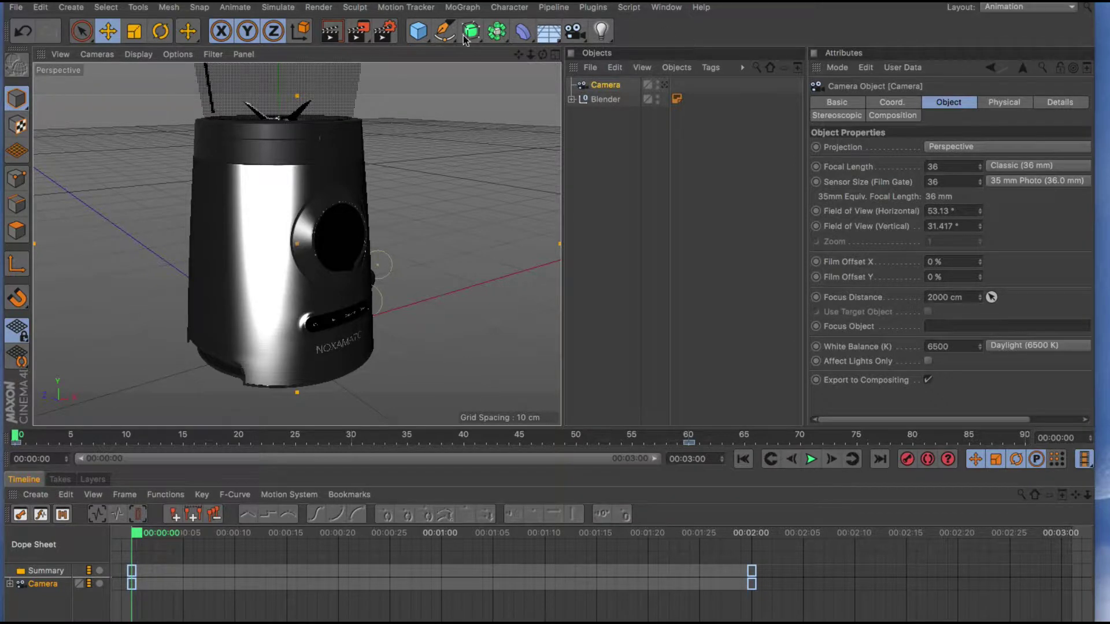
- Delete all of the camera's animation keyframes
{"action": "mouse_move", "coordinate": [22, 438]}
{"action": "left_mouse_down"}
{"action": "mouse_move", "coordinate": [427, 439]}
{"action": "mouse_move", "coordinate": [425, 458]}
{"action": "mouse_move", "coordinate": [335, 446]}
{"action": "mouse_move", "coordinate": [104, 446]}
{"action": "mouse_move", "coordinate": [543, 442]}
{"action": "mouse_move", "coordinate": [26, 445]}
{"action": "left_mouse_up"}
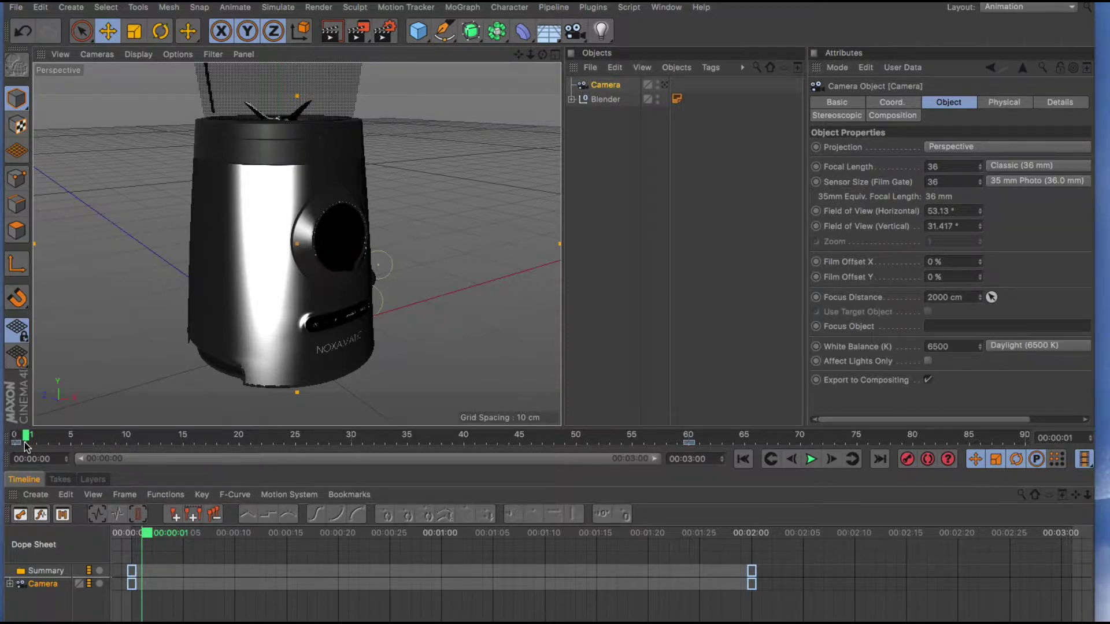
{"action": "left_click", "coordinate": [45, 586]}
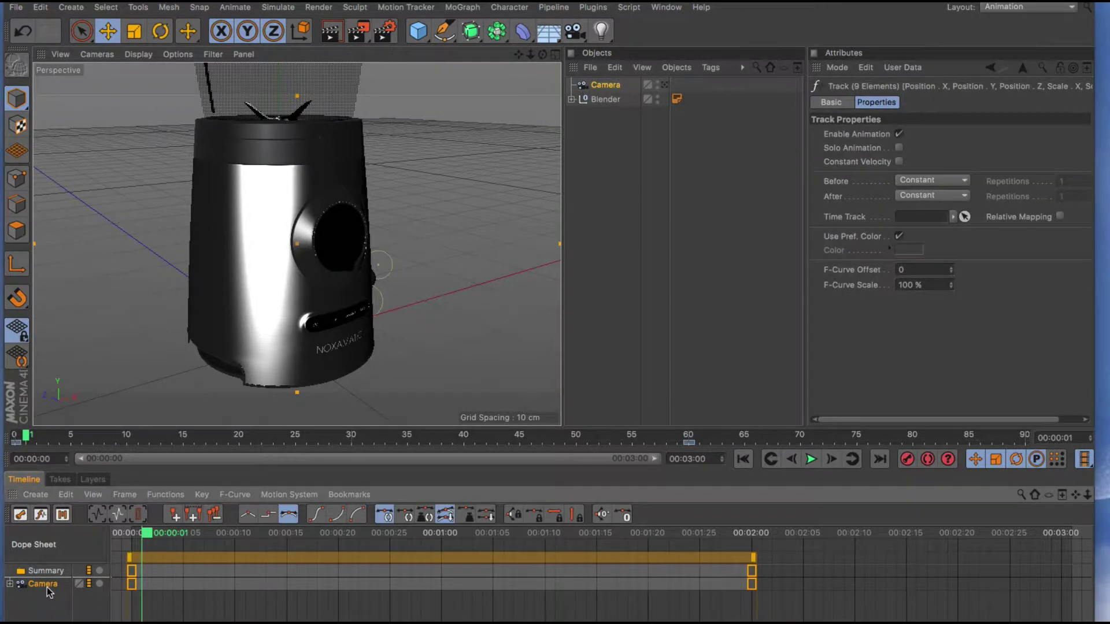
{"action": "key", "text": "Delete"}
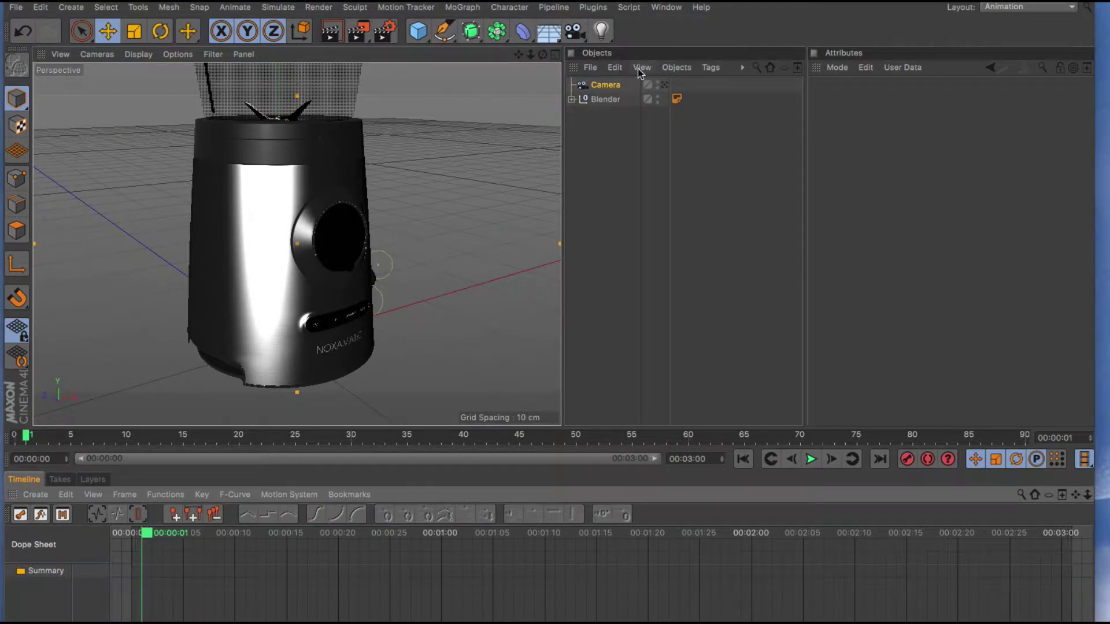
- Add a Target tag to the camera and set Blender as its target object
{"action": "left_click", "coordinate": [718, 68]}
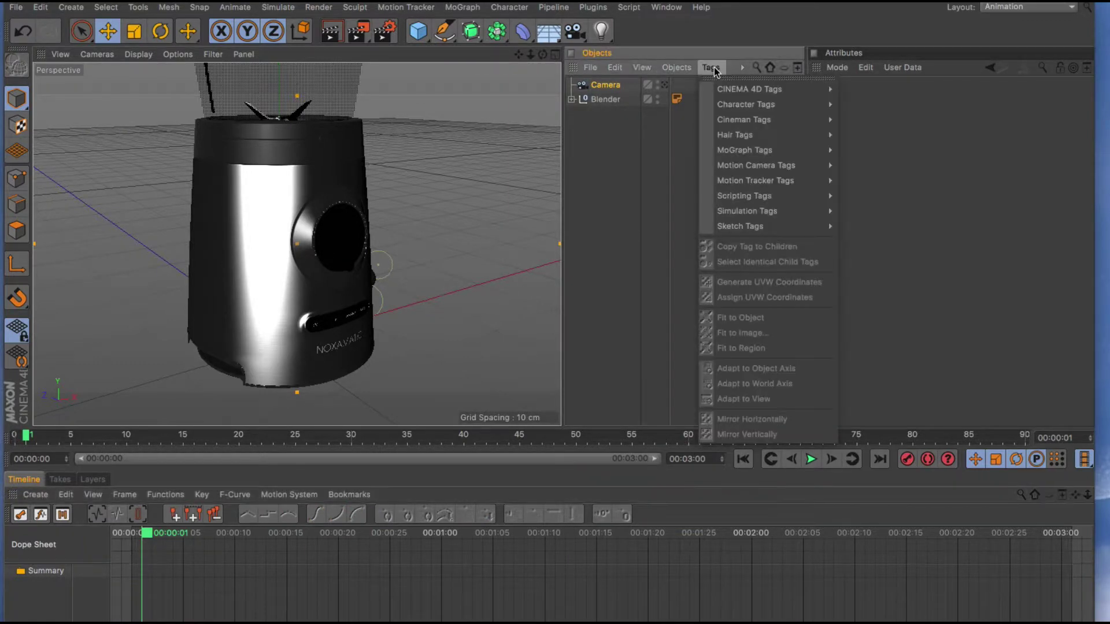
{"action": "mouse_move", "coordinate": [752, 89]}
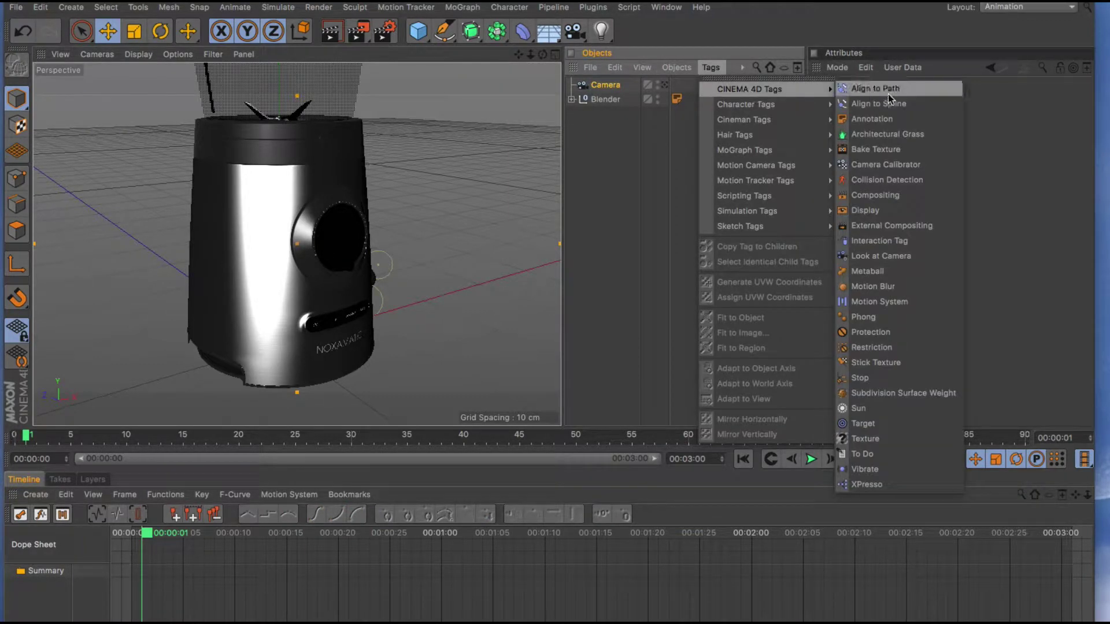
{"action": "left_click", "coordinate": [894, 423]}
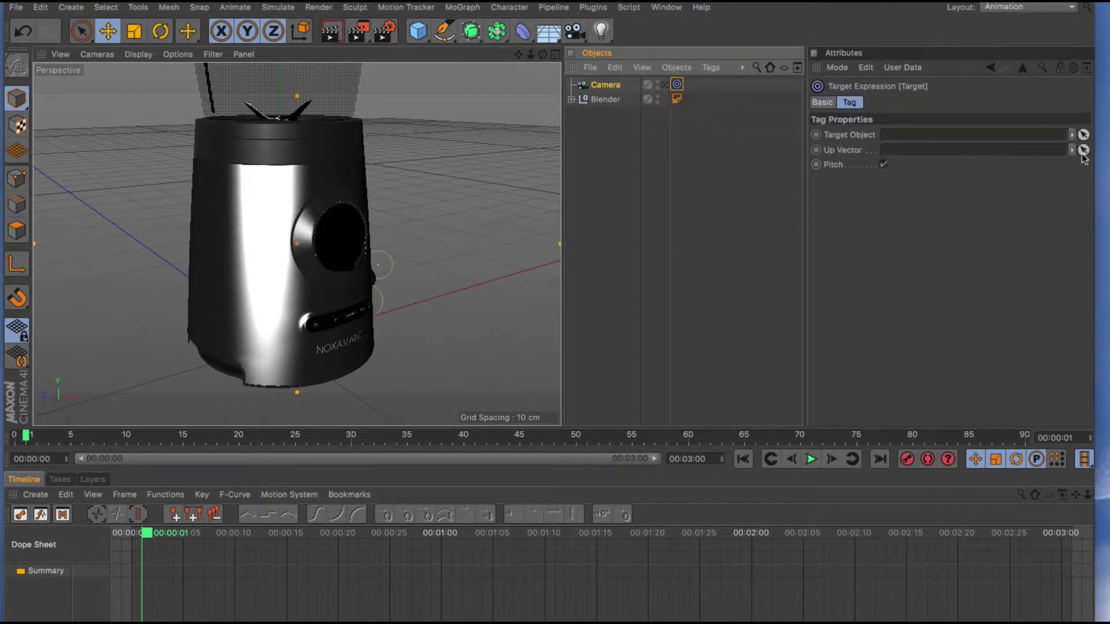
{"action": "left_click", "coordinate": [1084, 134]}
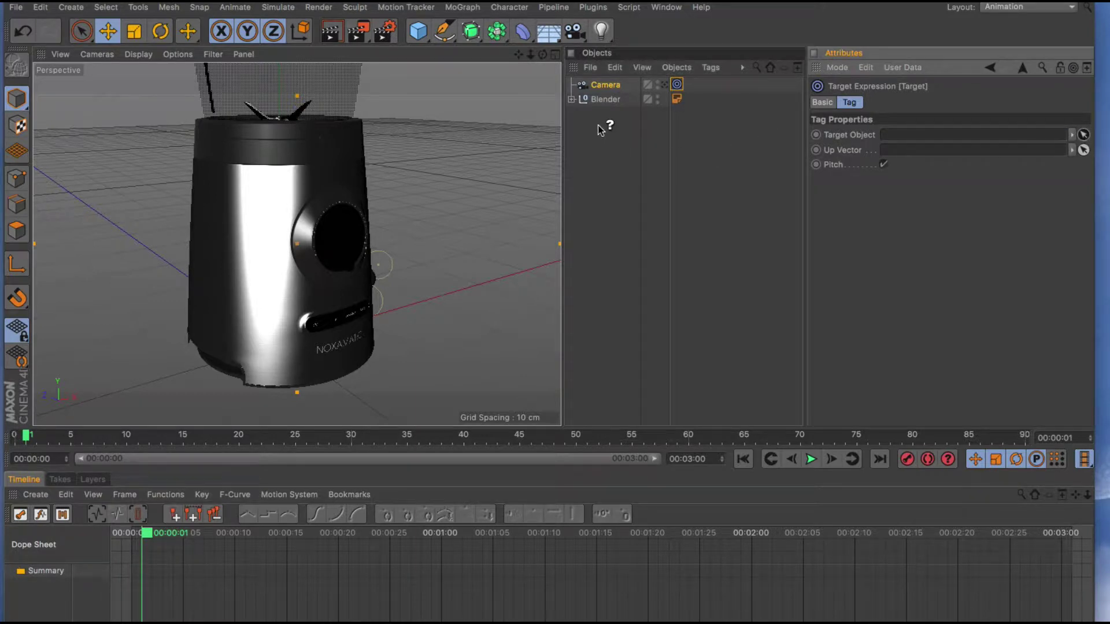
{"action": "left_click", "coordinate": [604, 101]}
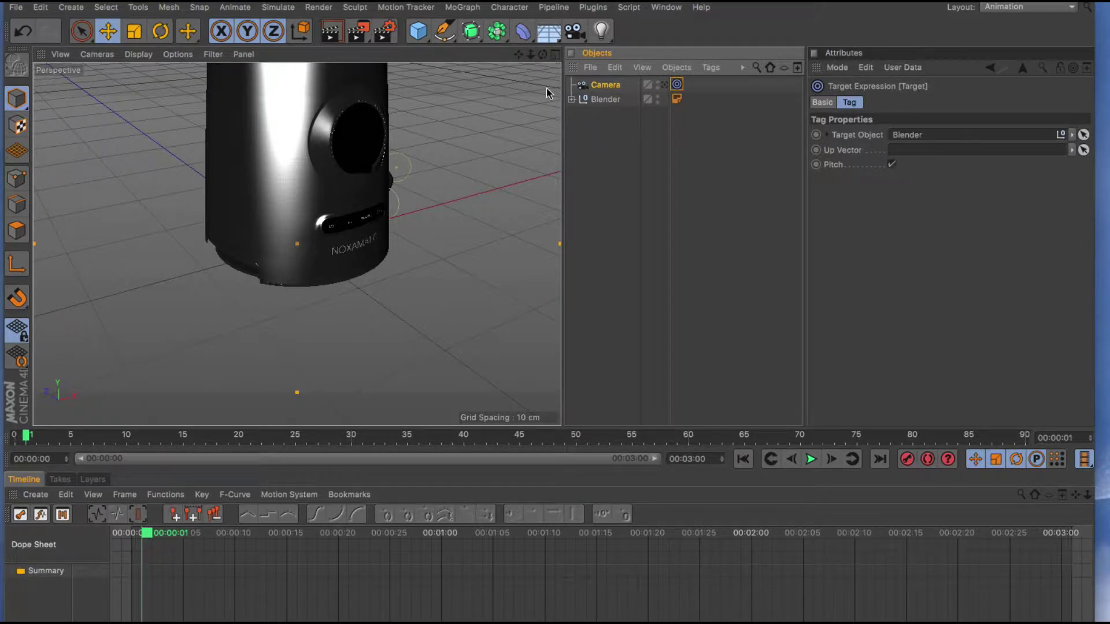
- Move the targeted camera in for a close-up of the blender's front button panel and logo
{"action": "left_click", "coordinate": [606, 85]}
{"action": "left_click_drag", "start_coordinate": [530, 58], "coordinate": [523, 57]}
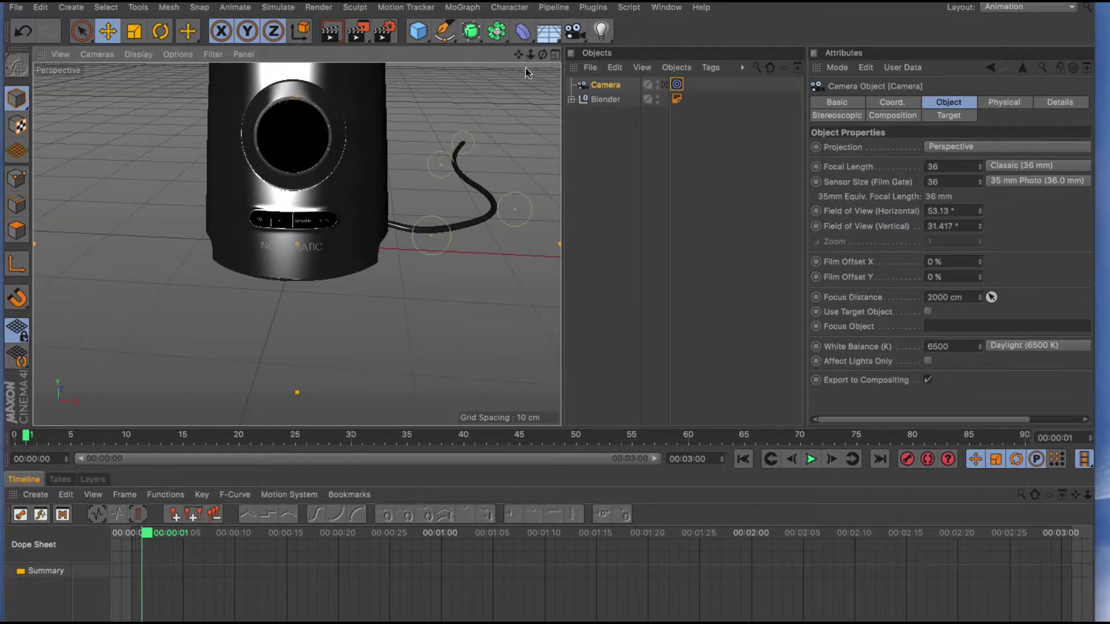
{"action": "left_click_drag", "start_coordinate": [518, 55], "coordinate": [538, 55]}
{"action": "left_click_drag", "start_coordinate": [530, 54], "coordinate": [529, 109]}
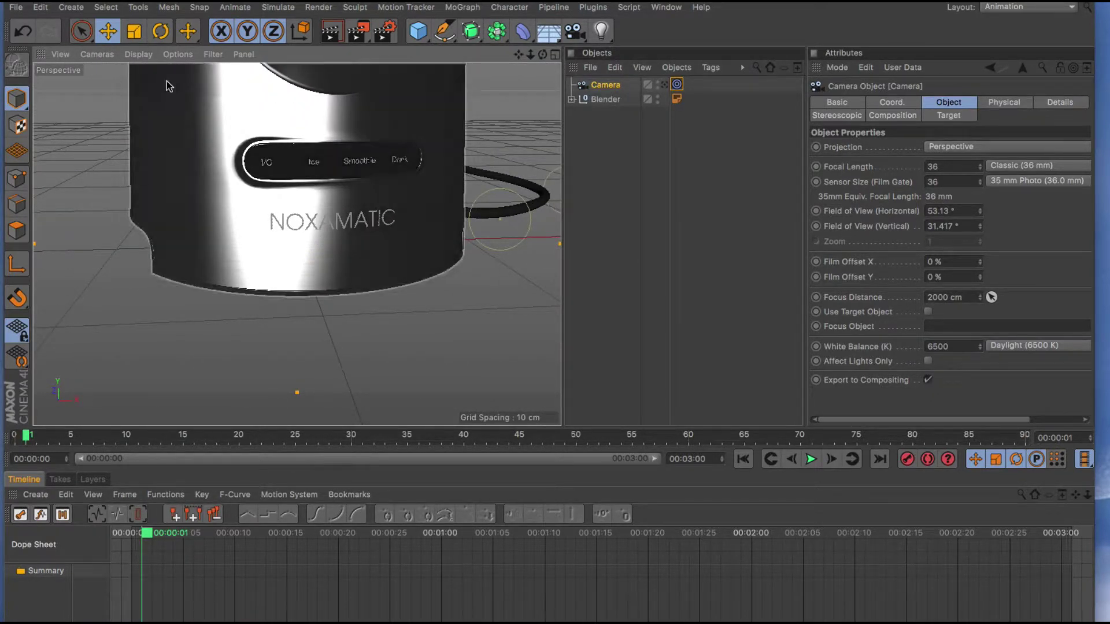
- Leave the camera view, move the camera along its axes around the blender, and look through the camera again
{"action": "left_click", "coordinate": [100, 55]}
{"action": "left_click", "coordinate": [133, 128]}
{"action": "left_click", "coordinate": [663, 85]}
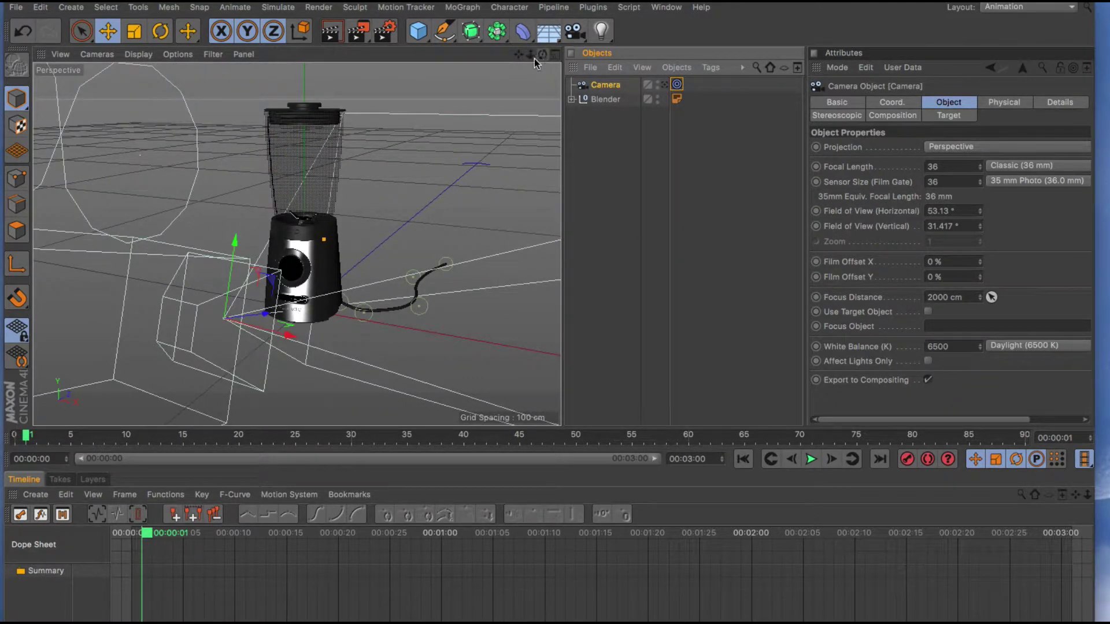
{"action": "left_click_drag", "start_coordinate": [532, 56], "coordinate": [497, 86]}
{"action": "mouse_move", "coordinate": [281, 197]}
{"action": "left_mouse_down"}
{"action": "mouse_move", "coordinate": [289, 151]}
{"action": "mouse_move", "coordinate": [225, 206]}
{"action": "mouse_move", "coordinate": [285, 184]}
{"action": "left_mouse_up"}
{"action": "left_click_drag", "start_coordinate": [328, 267], "coordinate": [293, 275]}
{"action": "left_click_drag", "start_coordinate": [250, 198], "coordinate": [248, 240]}
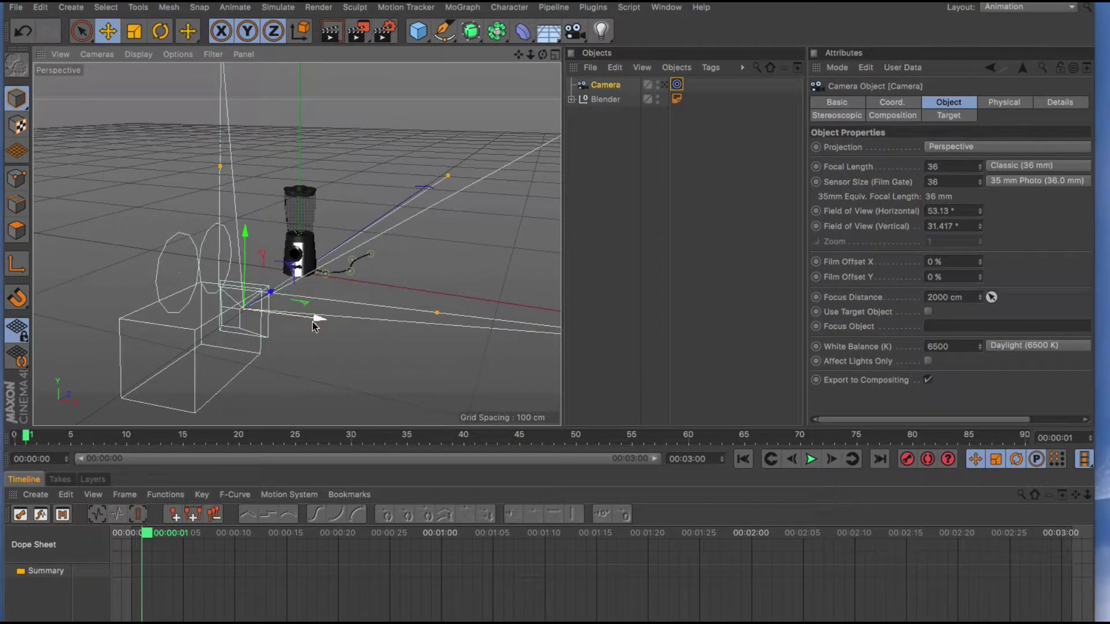
{"action": "left_click_drag", "start_coordinate": [318, 318], "coordinate": [168, 324]}
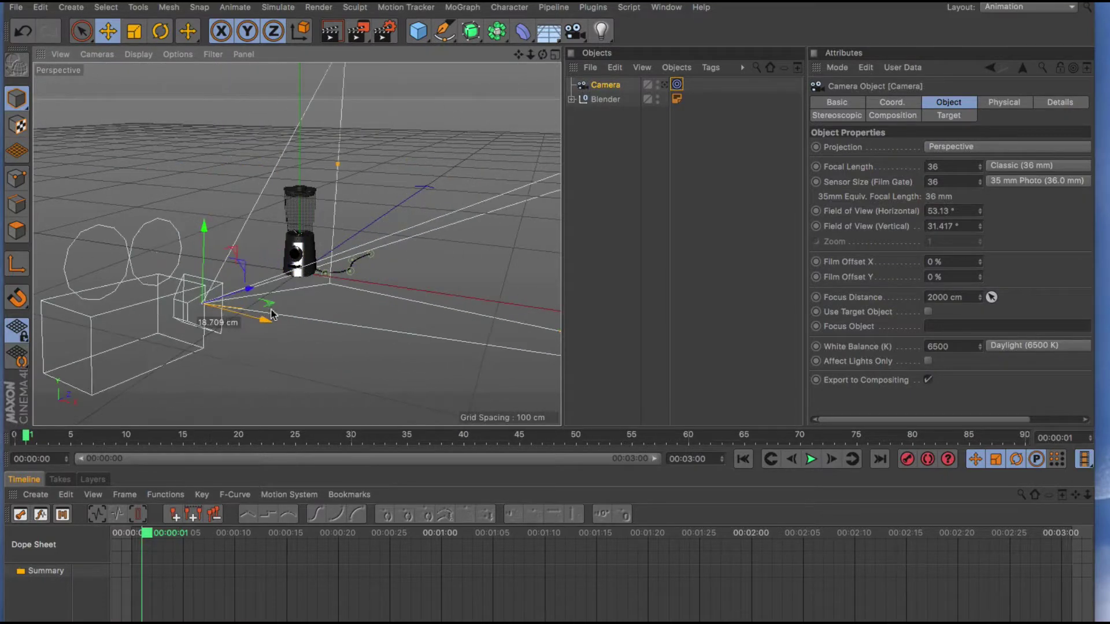
{"action": "left_click", "coordinate": [665, 84]}
- Try panning the camera view and clear Blender from the Target tag's target object
{"action": "left_click_drag", "start_coordinate": [520, 55], "coordinate": [610, 53]}
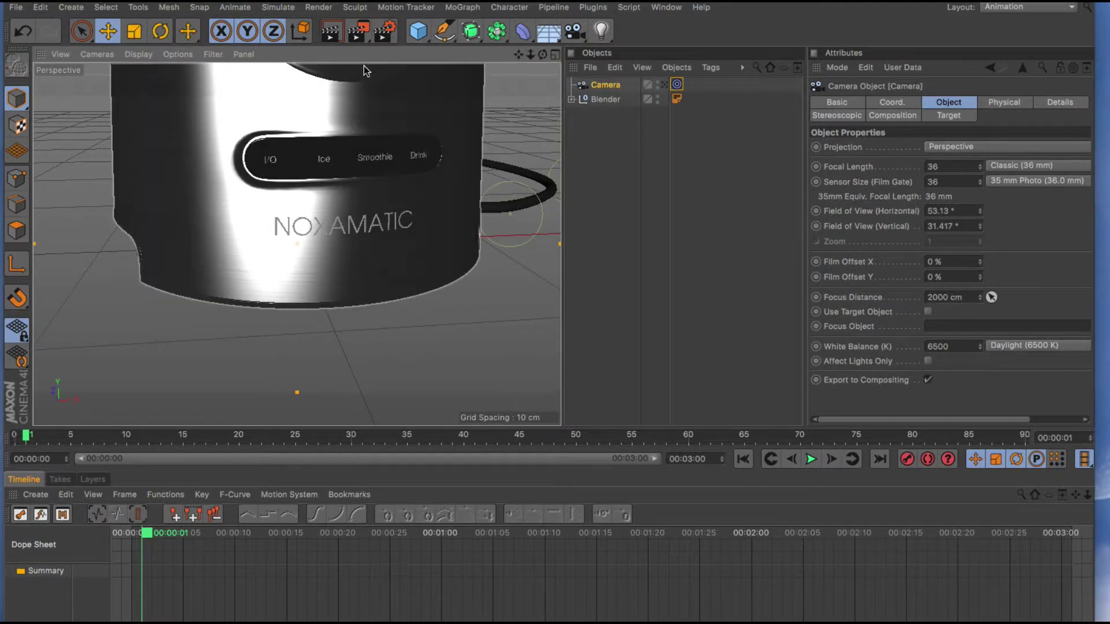
{"action": "left_click", "coordinate": [676, 85]}
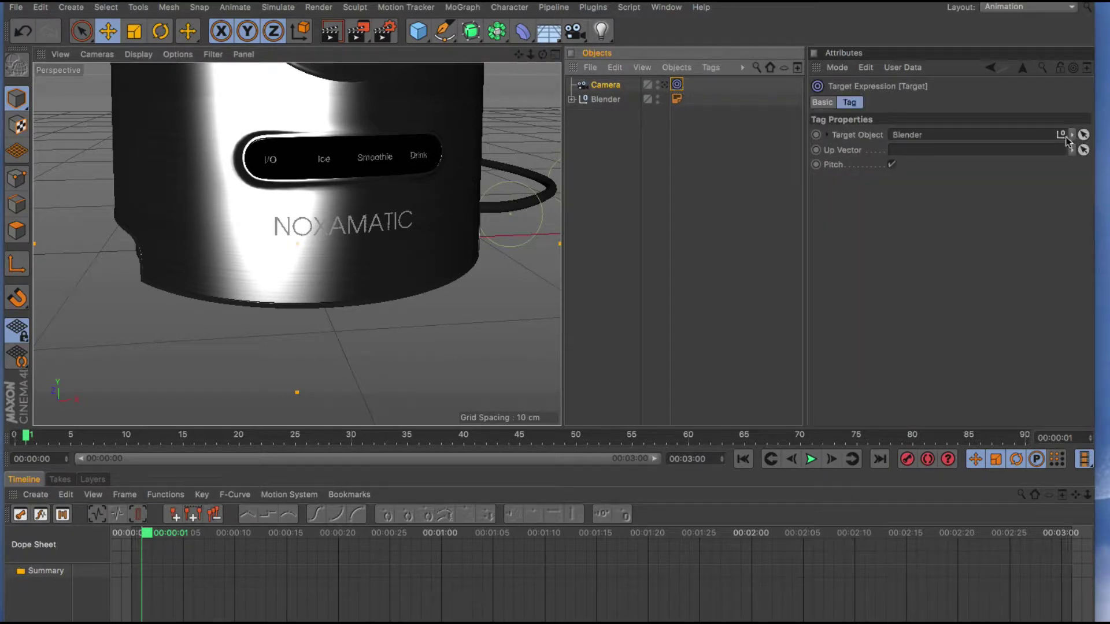
{"action": "left_click", "coordinate": [989, 136]}
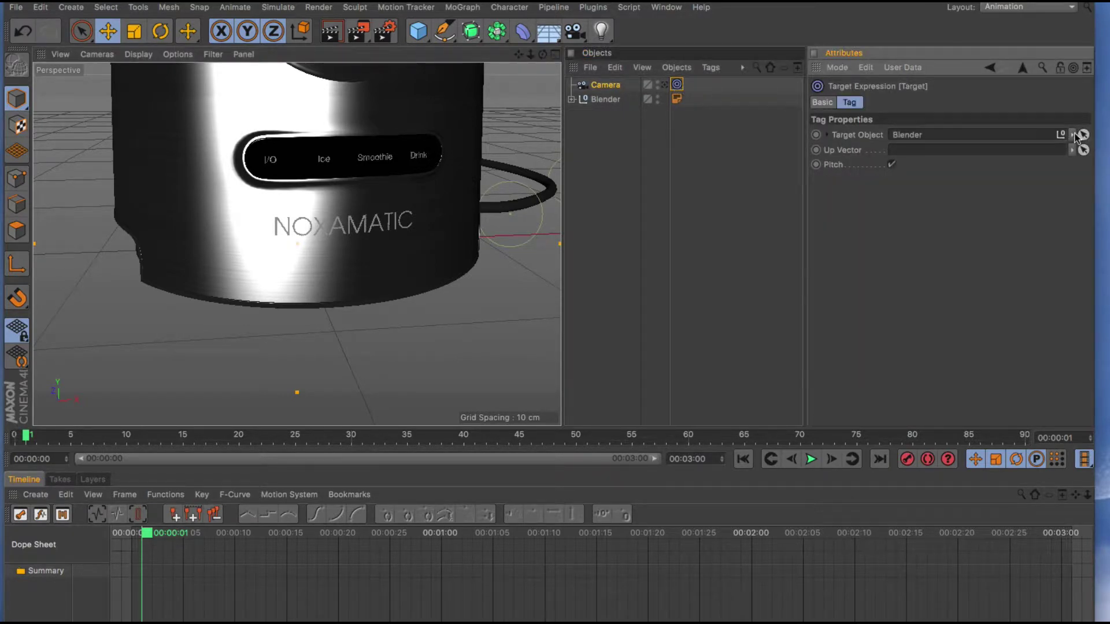
{"action": "left_click", "coordinate": [1076, 137]}
{"action": "left_click", "coordinate": [1086, 147]}
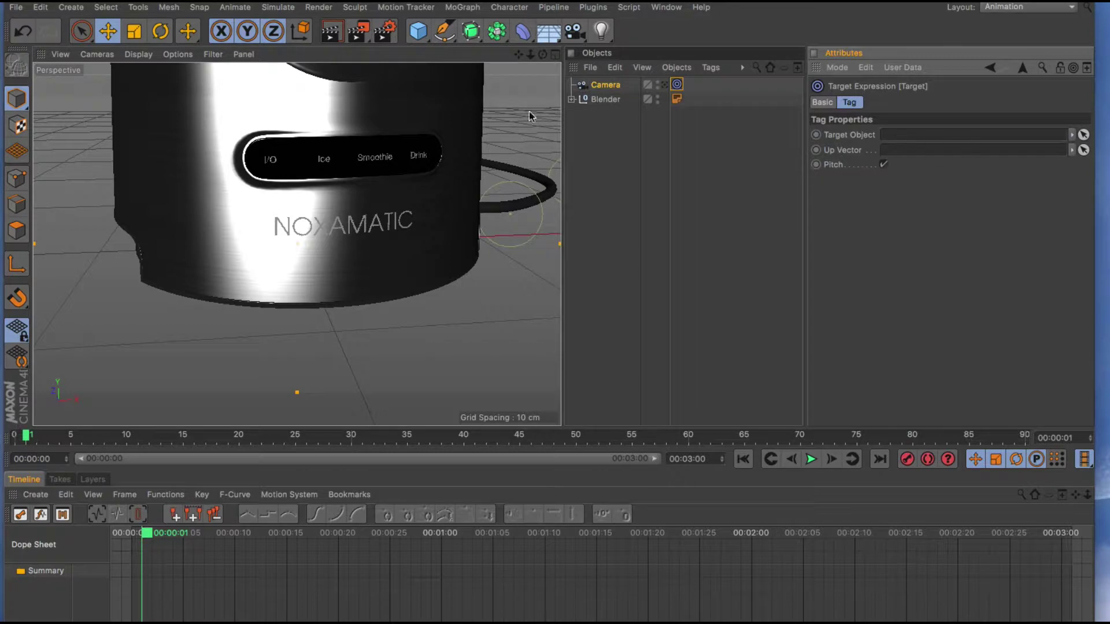
{"action": "left_click", "coordinate": [518, 55]}
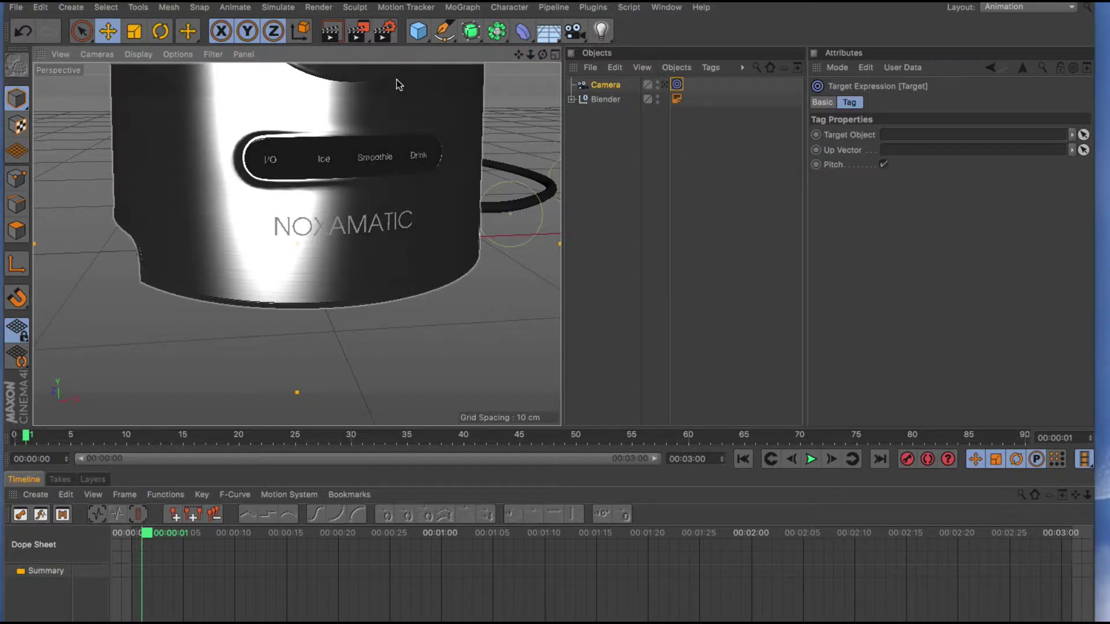
- Add a null object and position it at the center of the knob on the blender's front
{"action": "left_click_drag", "start_coordinate": [472, 30], "coordinate": [498, 55]}
{"action": "left_click_drag", "start_coordinate": [296, 170], "coordinate": [296, 99]}
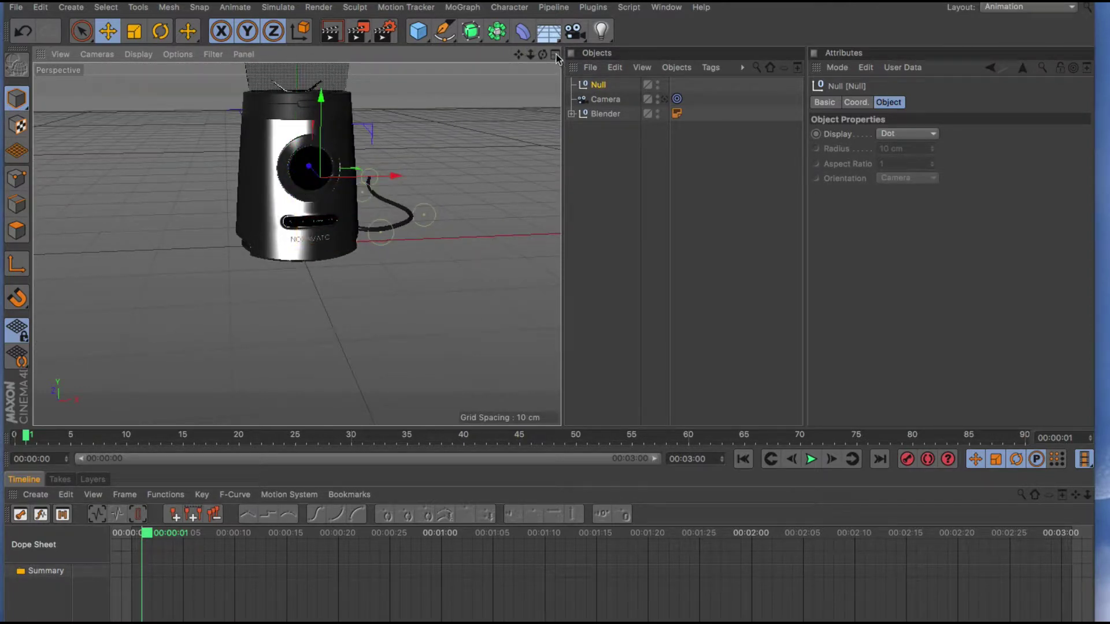
{"action": "left_click", "coordinate": [555, 55]}
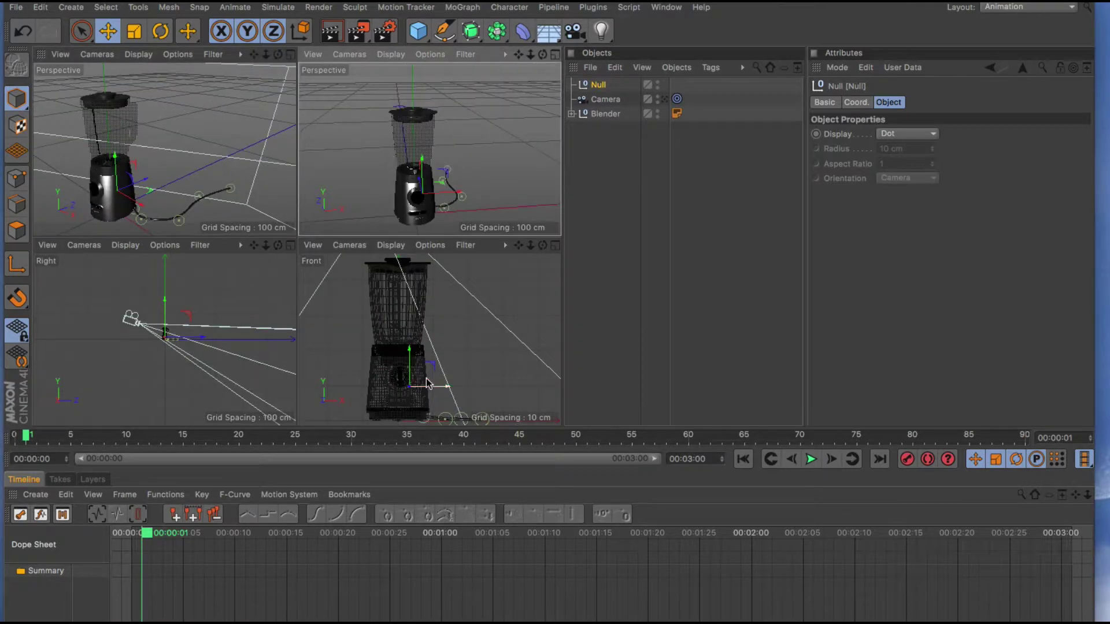
{"action": "left_click_drag", "start_coordinate": [443, 389], "coordinate": [399, 364]}
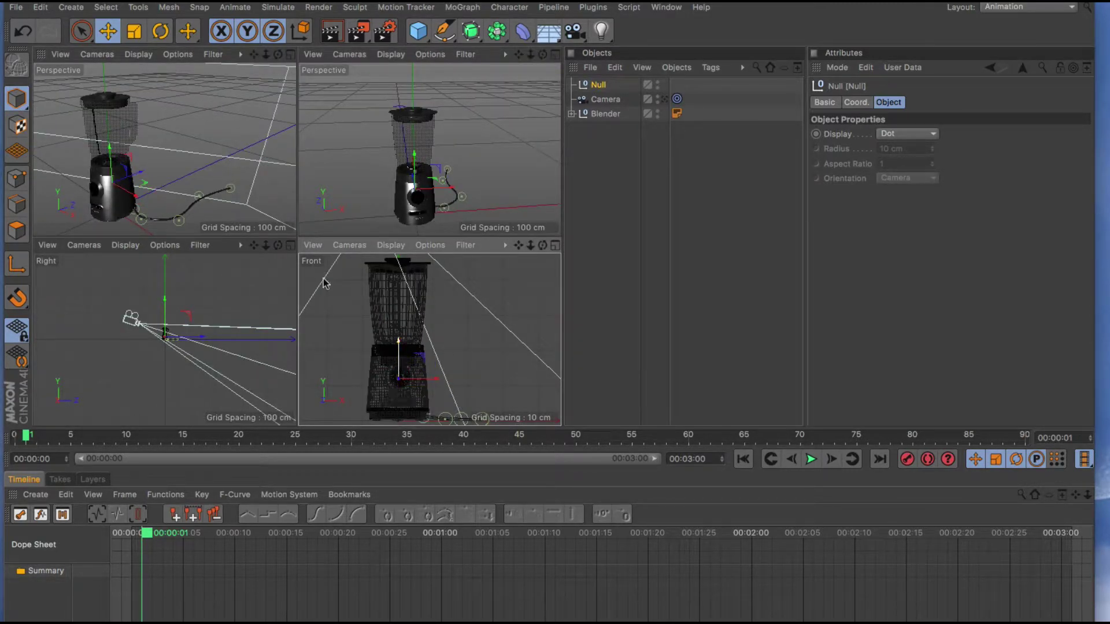
{"action": "left_click_drag", "start_coordinate": [137, 179], "coordinate": [127, 186]}
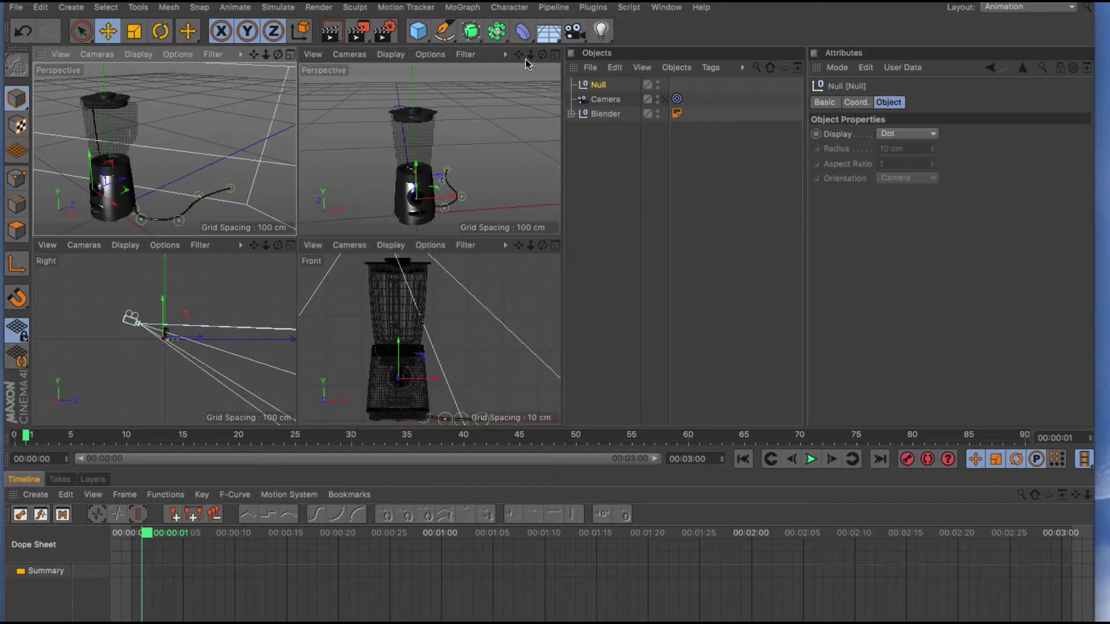
- Look through the camera in an enlarged perspective view and set the null as the Target tag's target object
{"action": "left_click", "coordinate": [291, 54]}
{"action": "left_click", "coordinate": [665, 99]}
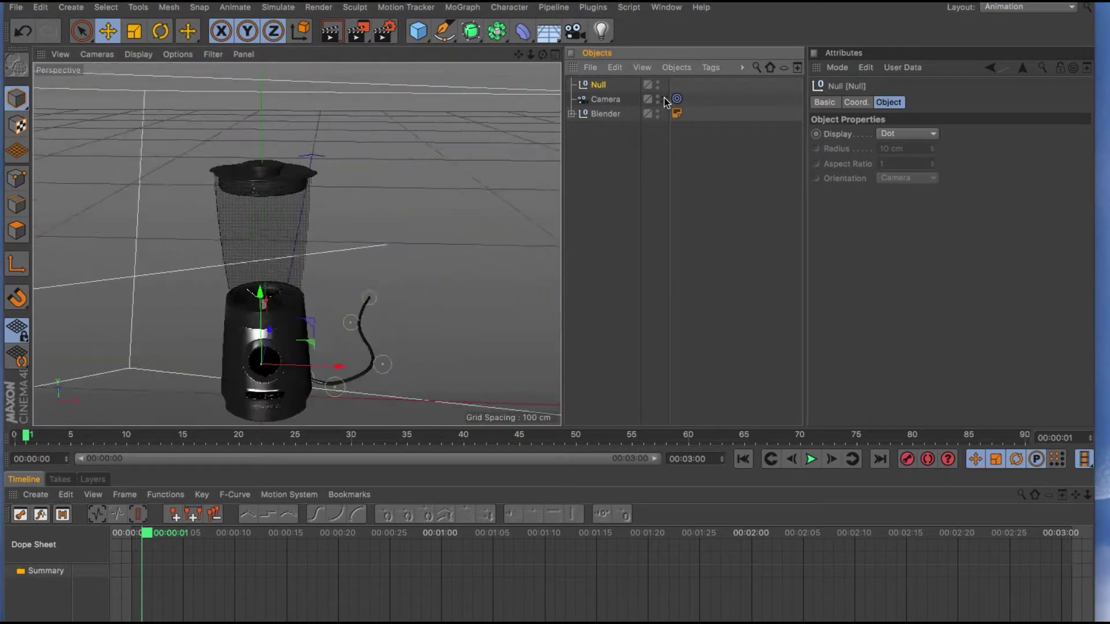
{"action": "left_click", "coordinate": [678, 100]}
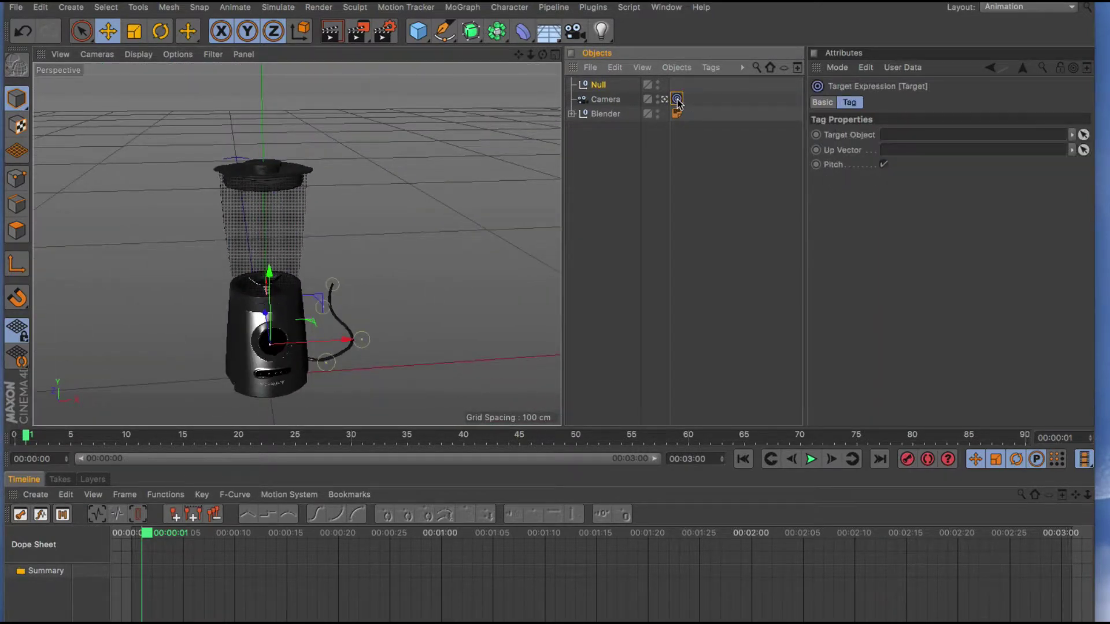
{"action": "left_click", "coordinate": [1083, 135]}
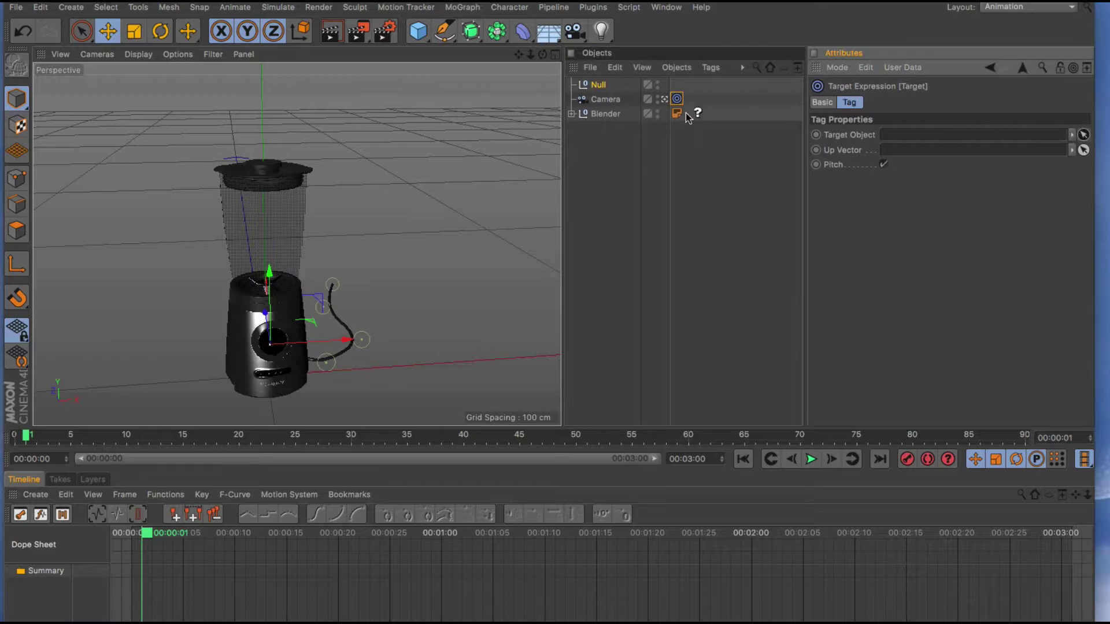
{"action": "left_click", "coordinate": [598, 86]}
- Rename the null as Knob Target
{"action": "double_click", "coordinate": [600, 85]}
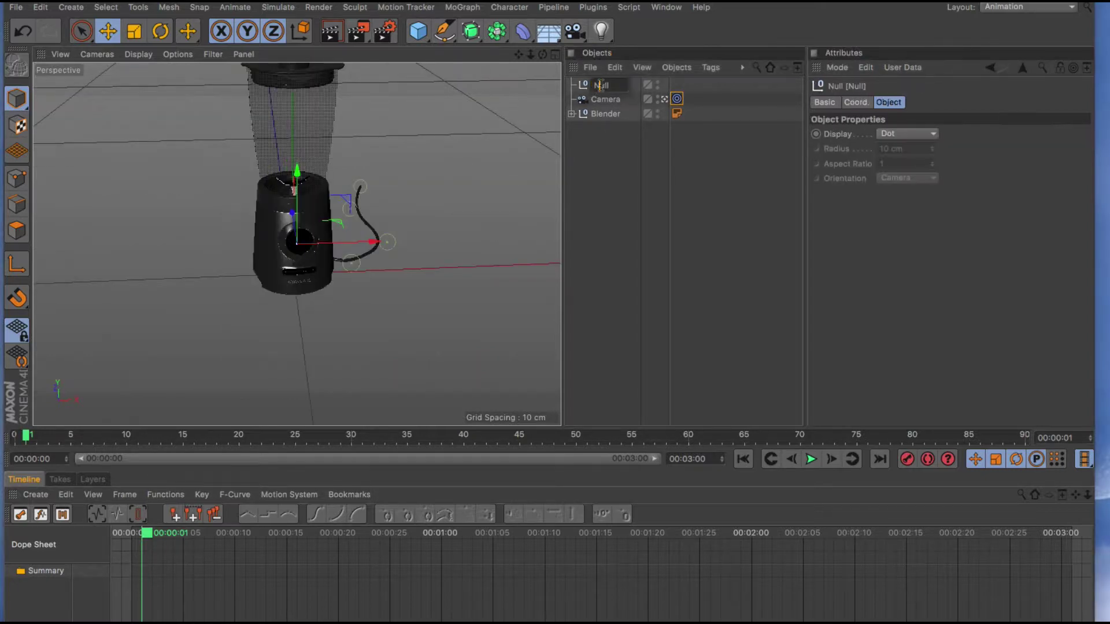
{"action": "left_click_drag", "start_coordinate": [618, 86], "coordinate": [549, 84]}
{"action": "type", "text": "K"}
{"action": "key", "text": "Return"}
- Orbit the camera around the knob to frame the blender base at an angle and record a camera keyframe at frame 1
{"action": "scroll", "coordinate": [488, 170], "scroll_direction": "up", "scroll_amount": 10}
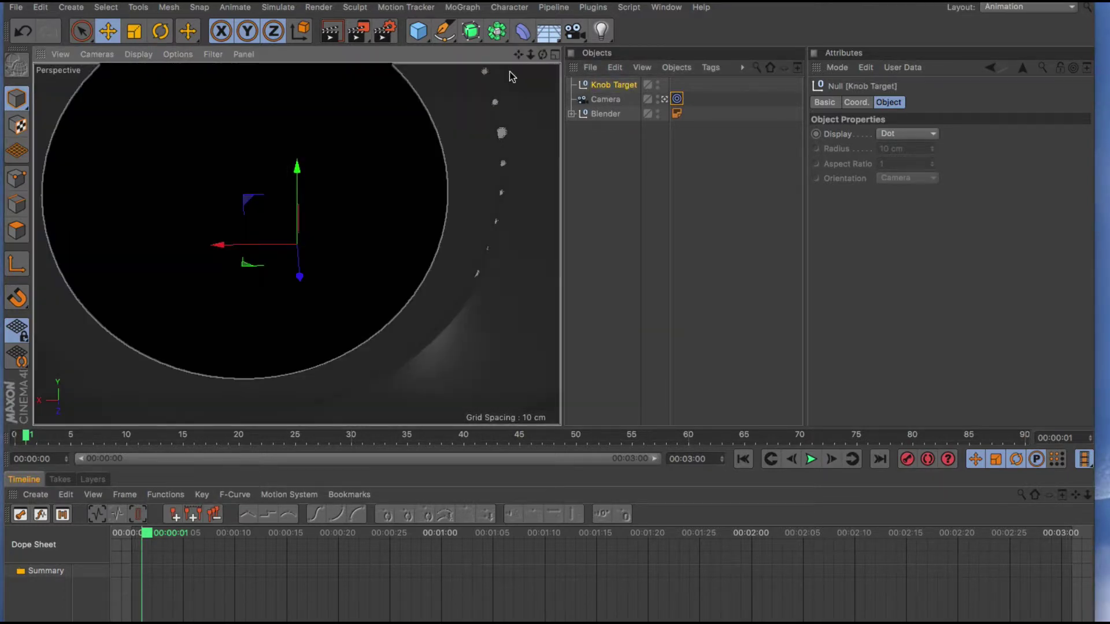
{"action": "scroll", "coordinate": [520, 76], "scroll_direction": "down", "scroll_amount": 10}
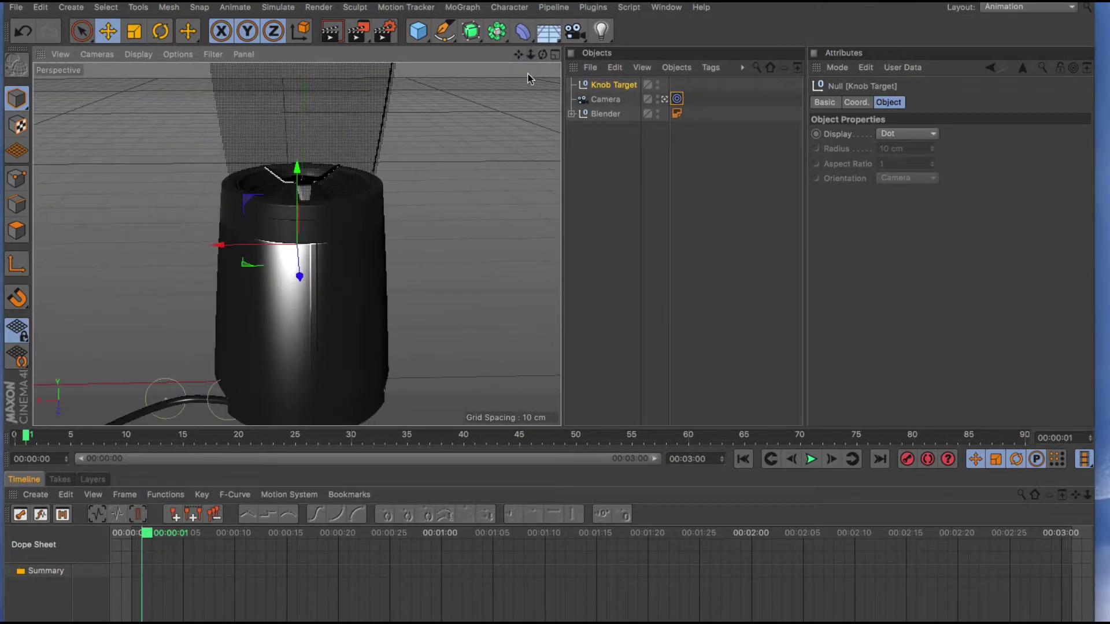
{"action": "mouse_move", "coordinate": [542, 55]}
{"action": "left_mouse_down"}
{"action": "mouse_move", "coordinate": [440, 69]}
{"action": "mouse_move", "coordinate": [538, 72]}
{"action": "left_mouse_up"}
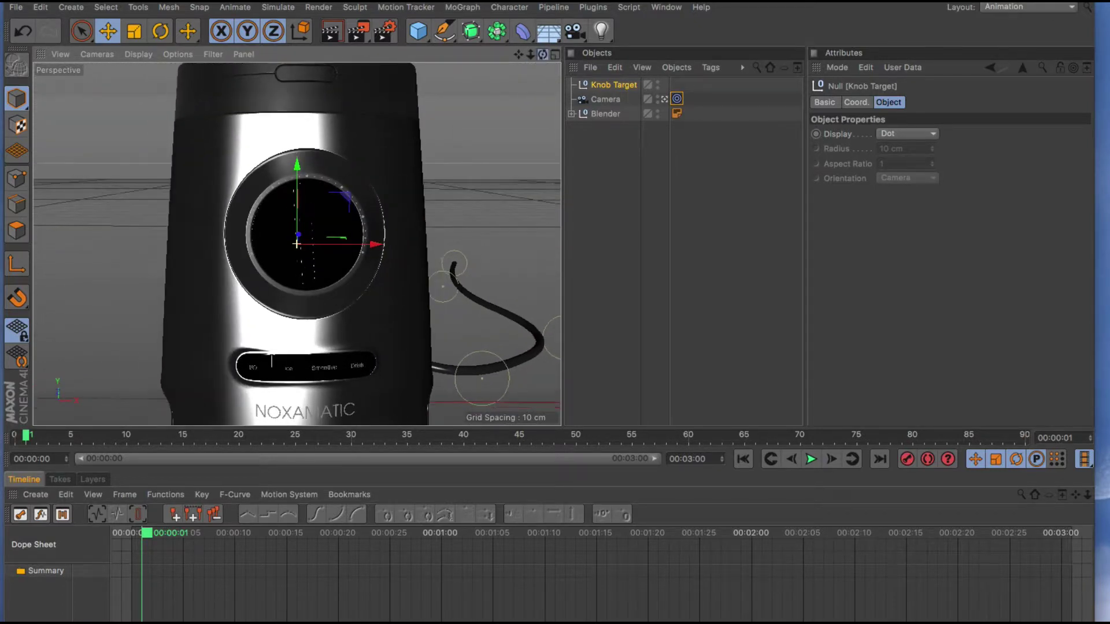
{"action": "left_click", "coordinate": [605, 99]}
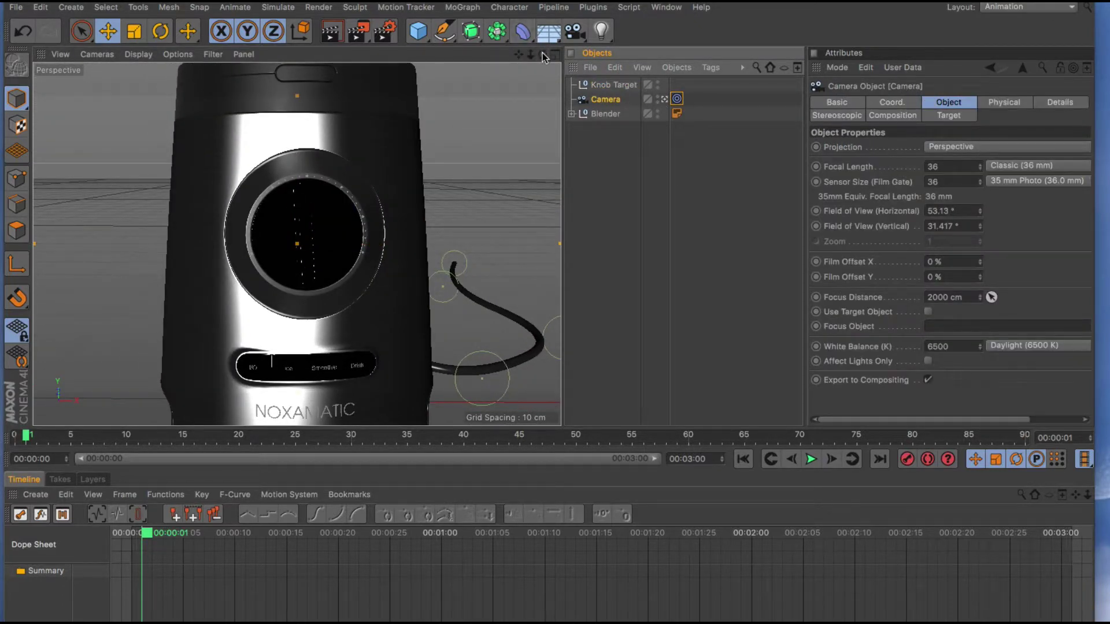
{"action": "mouse_move", "coordinate": [542, 54]}
{"action": "left_mouse_down"}
{"action": "mouse_move", "coordinate": [503, 58]}
{"action": "mouse_move", "coordinate": [579, 59]}
{"action": "mouse_move", "coordinate": [491, 58]}
{"action": "mouse_move", "coordinate": [590, 55]}
{"action": "mouse_move", "coordinate": [631, 64]}
{"action": "mouse_move", "coordinate": [647, 92]}
{"action": "mouse_move", "coordinate": [556, 49]}
{"action": "mouse_move", "coordinate": [532, 52]}
{"action": "mouse_move", "coordinate": [569, 72]}
{"action": "mouse_move", "coordinate": [595, 69]}
{"action": "mouse_move", "coordinate": [500, 62]}
{"action": "mouse_move", "coordinate": [601, 59]}
{"action": "mouse_move", "coordinate": [527, 60]}
{"action": "left_mouse_up"}
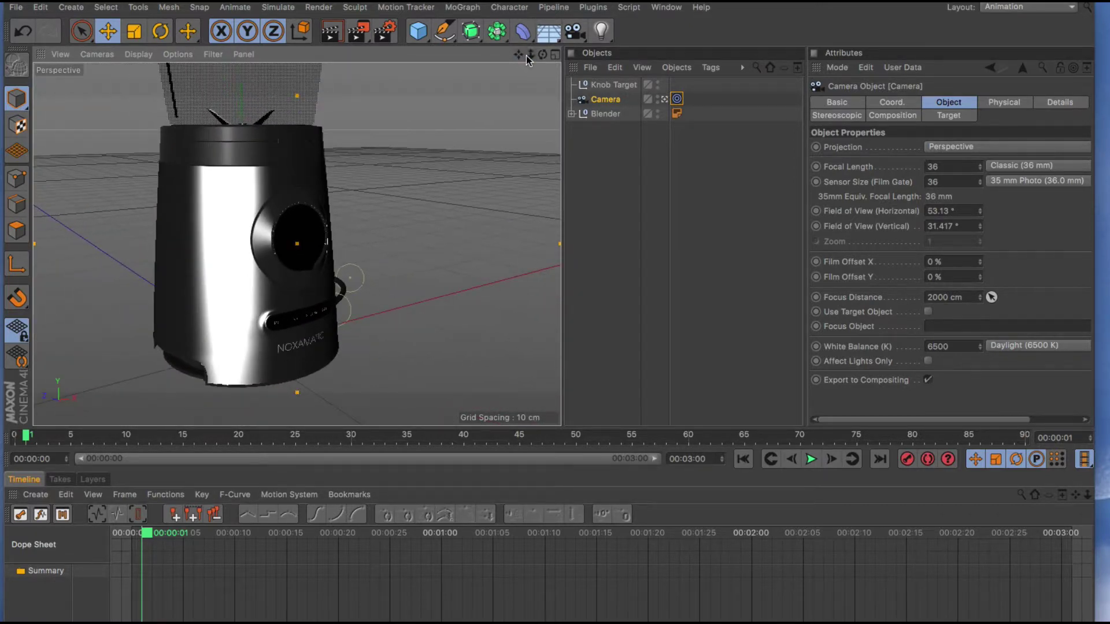
{"action": "left_click", "coordinate": [907, 459]}
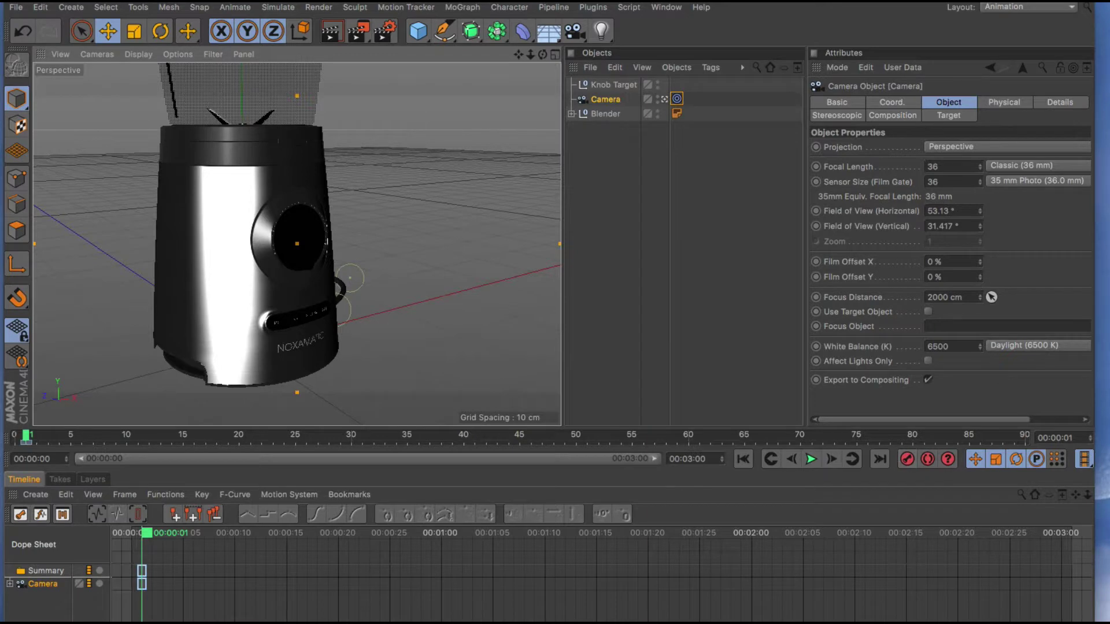
- At frame 89, move the camera to a close-up of the knob from the opposite side and record a second keyframe
{"action": "mouse_move", "coordinate": [30, 440]}
{"action": "left_mouse_down"}
{"action": "mouse_move", "coordinate": [903, 440]}
{"action": "mouse_move", "coordinate": [1006, 457]}
{"action": "left_mouse_up"}
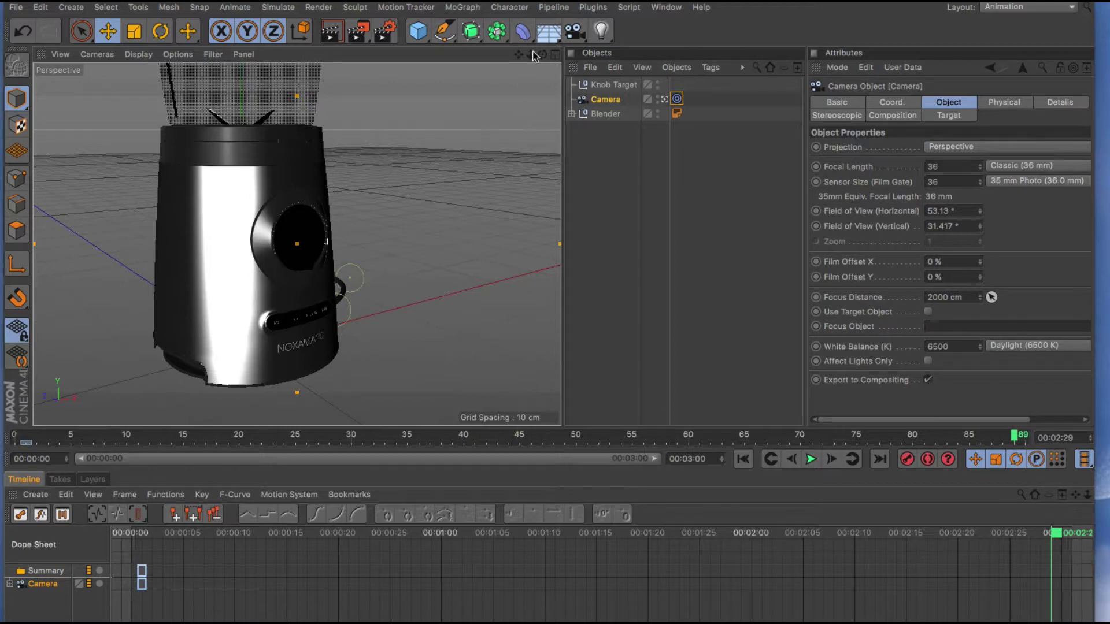
{"action": "left_click_drag", "start_coordinate": [521, 54], "coordinate": [838, 381]}
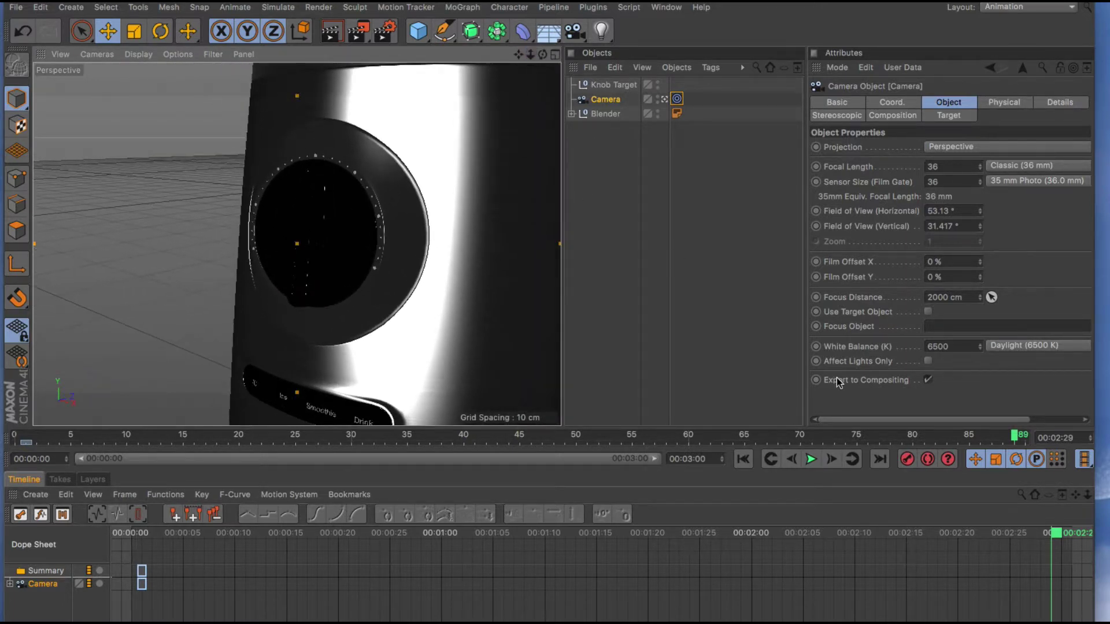
{"action": "left_click", "coordinate": [908, 460]}
- Play back the camera animation and scrub through its middle frames to examine the knob's framing
{"action": "left_click", "coordinate": [812, 459]}
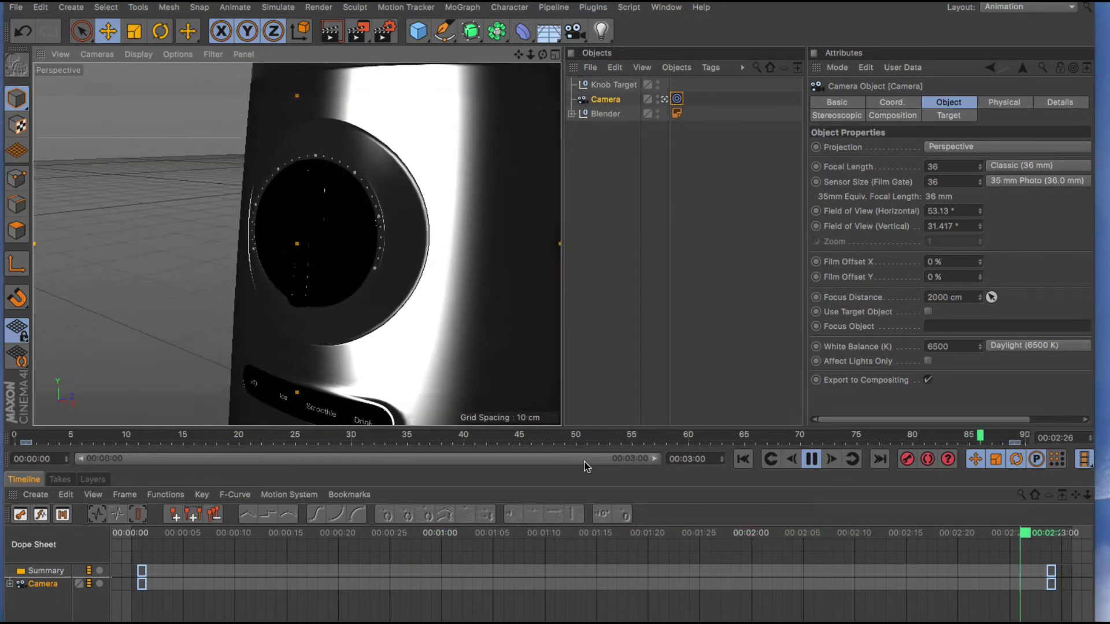
{"action": "left_click", "coordinate": [811, 460]}
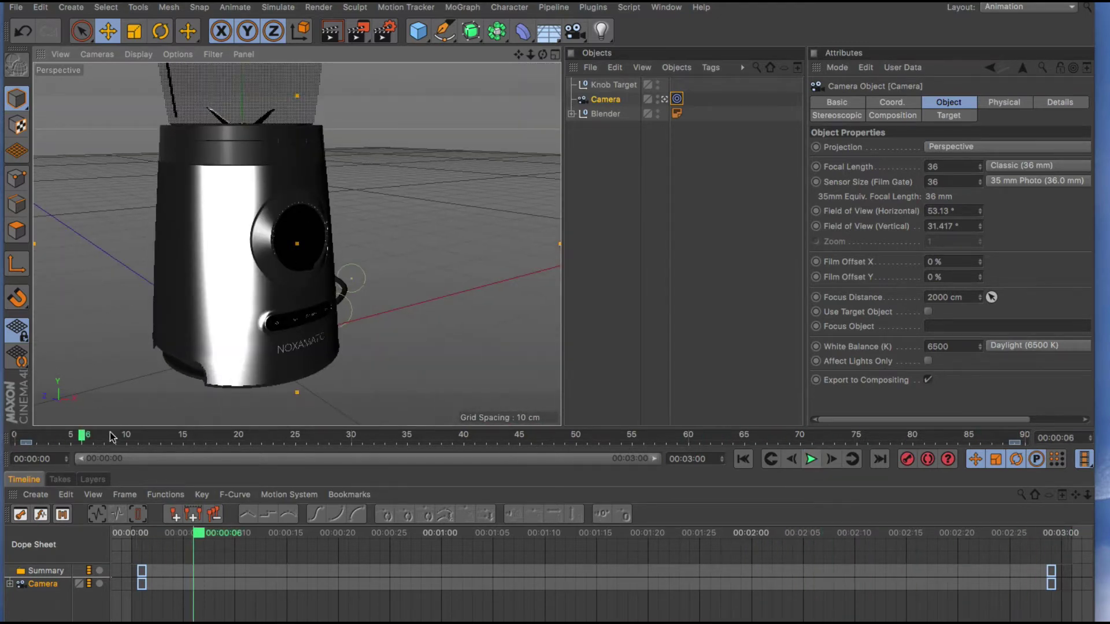
{"action": "left_click_drag", "start_coordinate": [84, 438], "coordinate": [453, 438]}
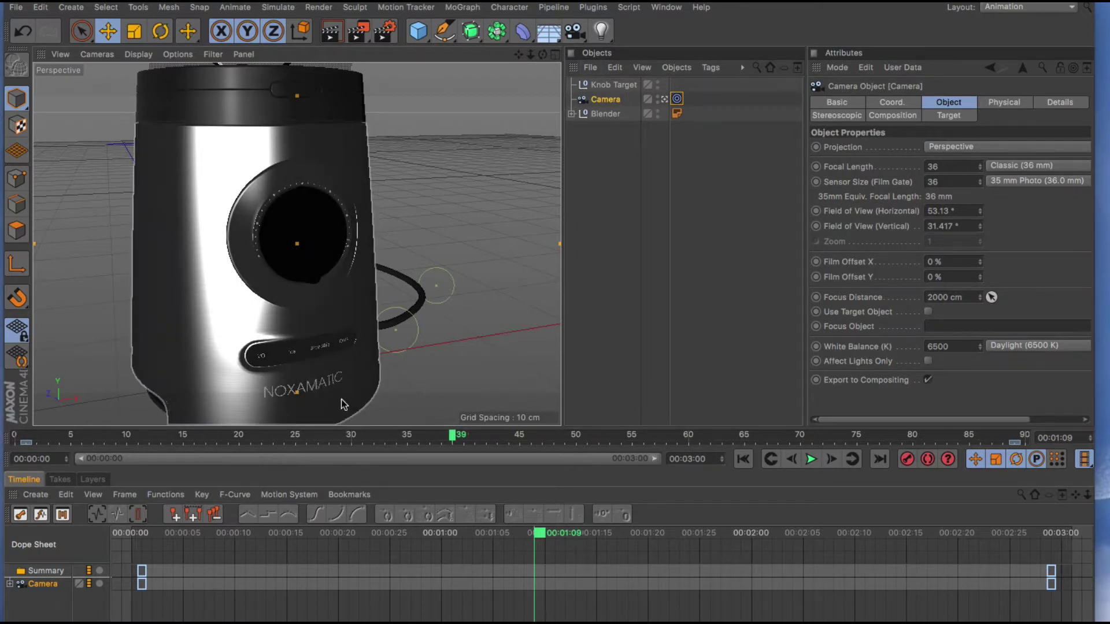
{"action": "left_click_drag", "start_coordinate": [448, 438], "coordinate": [384, 435]}
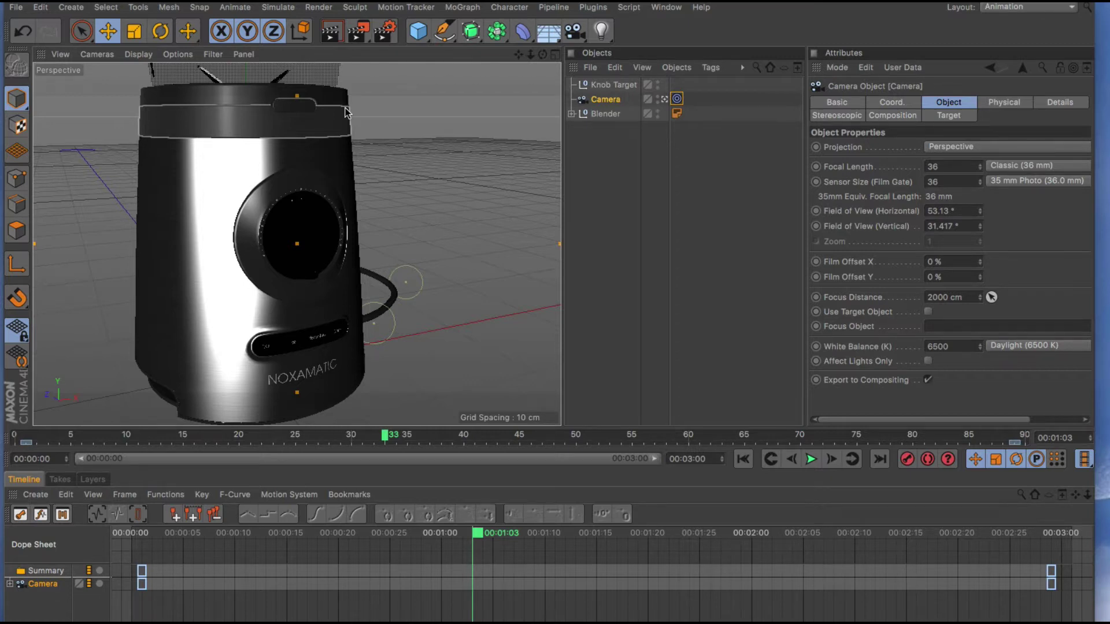
- Try moving Blender along its X axis while looking through the targeted camera, and undo the move
{"action": "key", "text": "ctrl+z"}
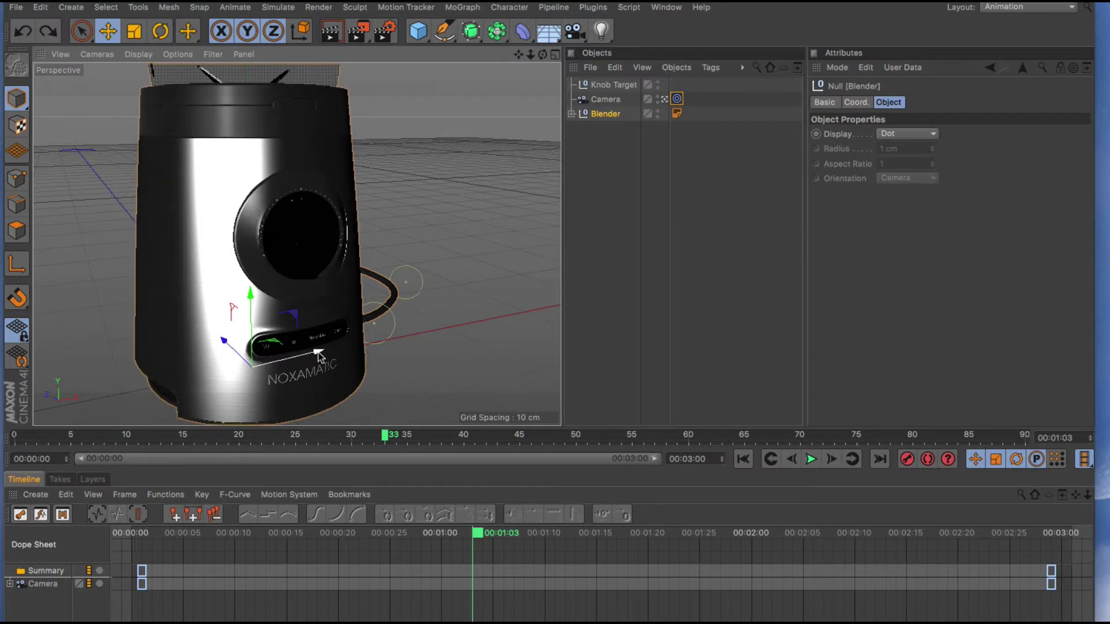
{"action": "left_click_drag", "start_coordinate": [316, 354], "coordinate": [550, 306]}
{"action": "left_click_drag", "start_coordinate": [370, 335], "coordinate": [377, 332]}
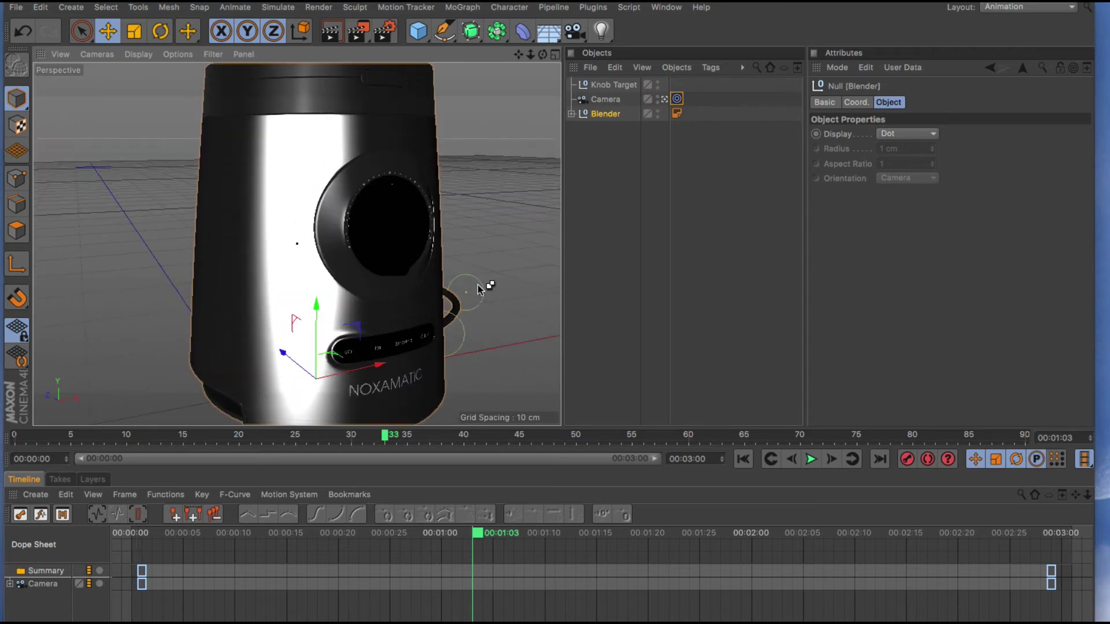
{"action": "key", "text": "super+z"}
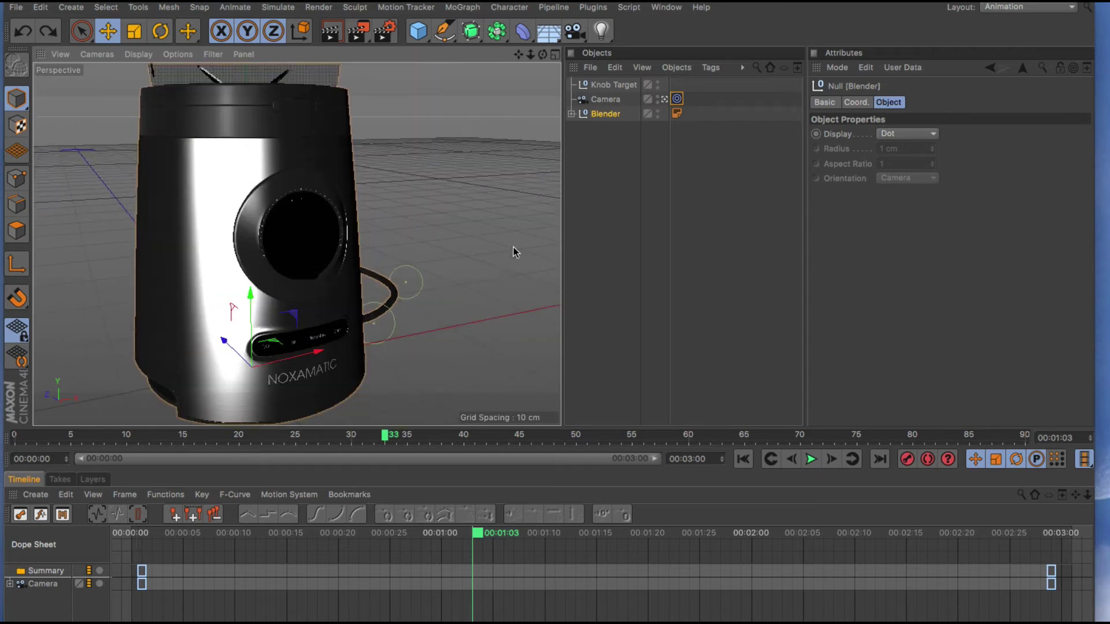
- Make Knob Target a child of Blender and move Blender along its X axis while looking through the camera
{"action": "left_click", "coordinate": [604, 87]}
{"action": "left_click_drag", "start_coordinate": [611, 113], "coordinate": [611, 113]}
{"action": "left_click", "coordinate": [585, 99]}
{"action": "left_click", "coordinate": [571, 99]}
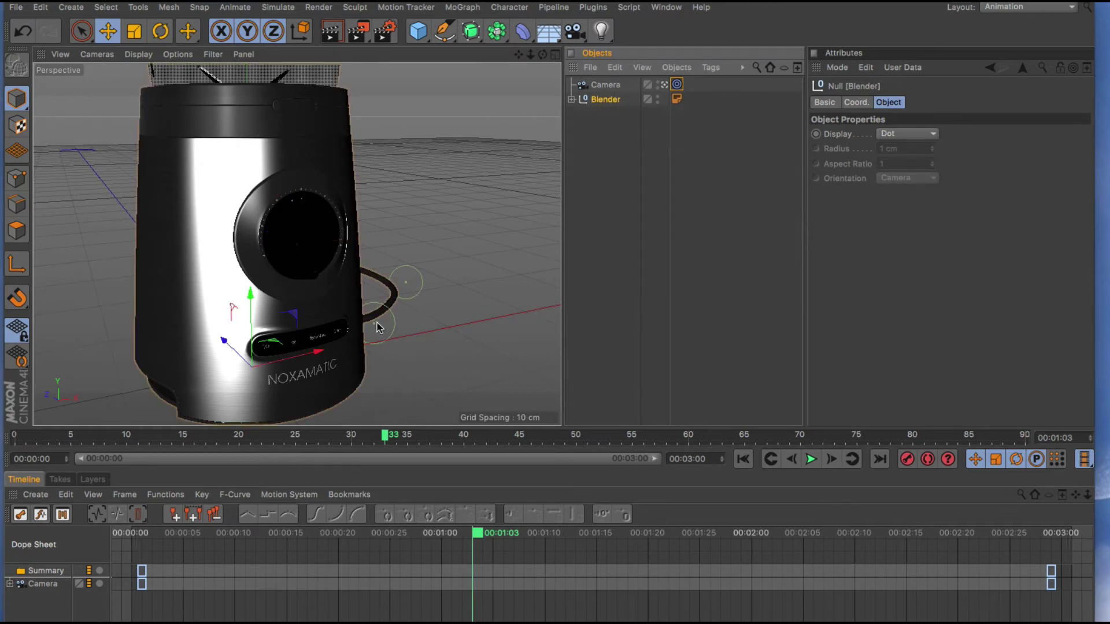
{"action": "mouse_move", "coordinate": [317, 351]}
{"action": "left_mouse_down"}
{"action": "mouse_move", "coordinate": [373, 339]}
{"action": "mouse_move", "coordinate": [318, 347]}
{"action": "left_mouse_up"}
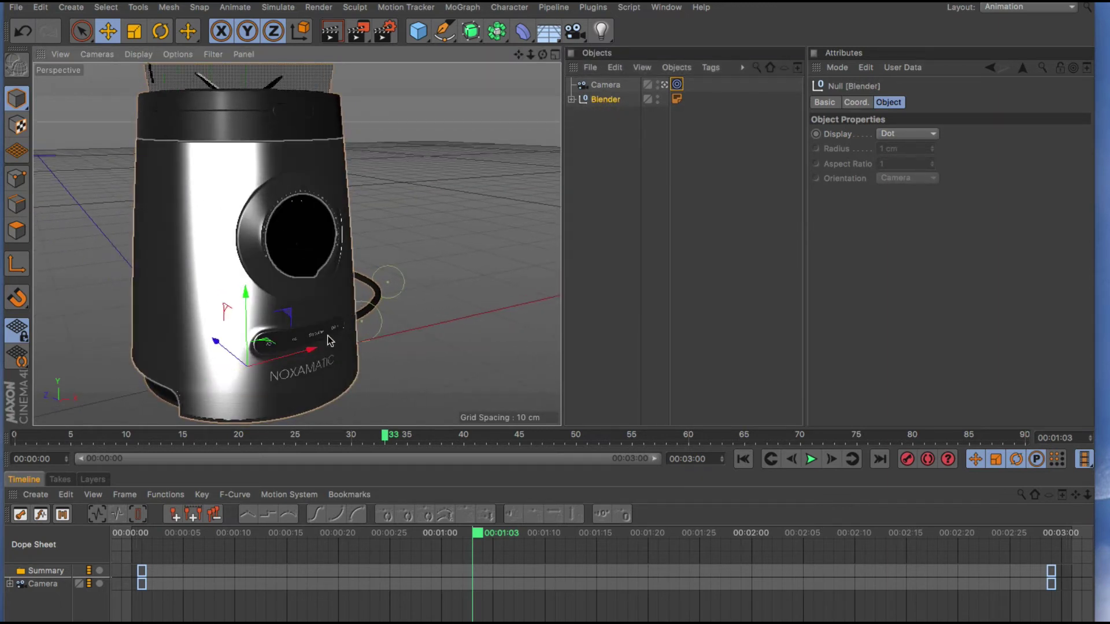
{"action": "left_click_drag", "start_coordinate": [317, 348], "coordinate": [351, 246]}
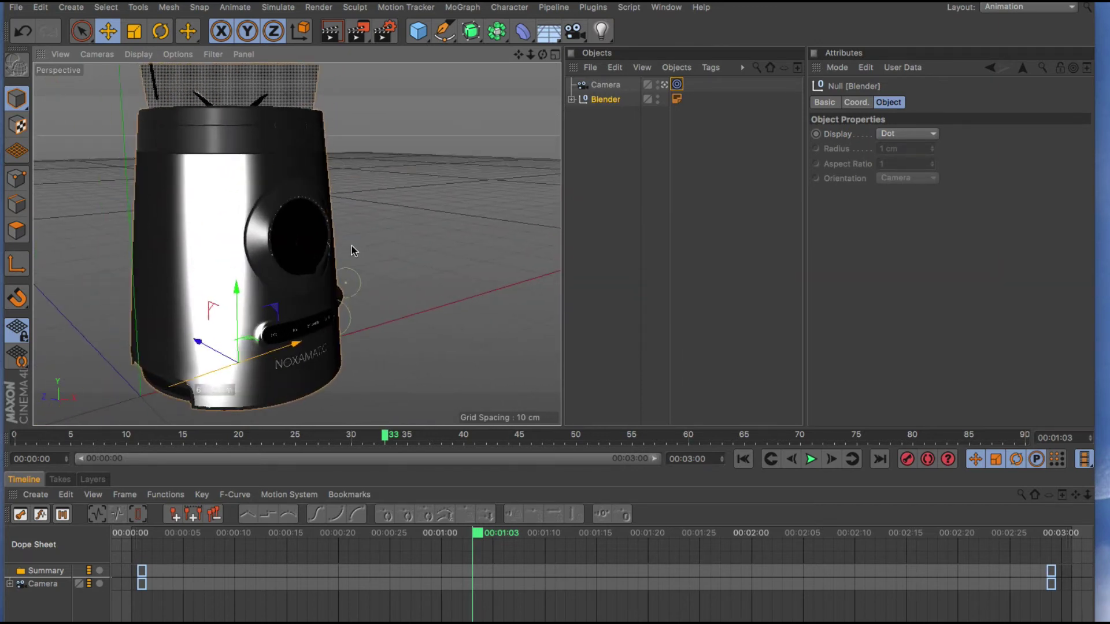
- Switch the front view to a perspective view showing both the camera and Blender, and move Blender along its X axis
{"action": "left_click", "coordinate": [555, 54]}
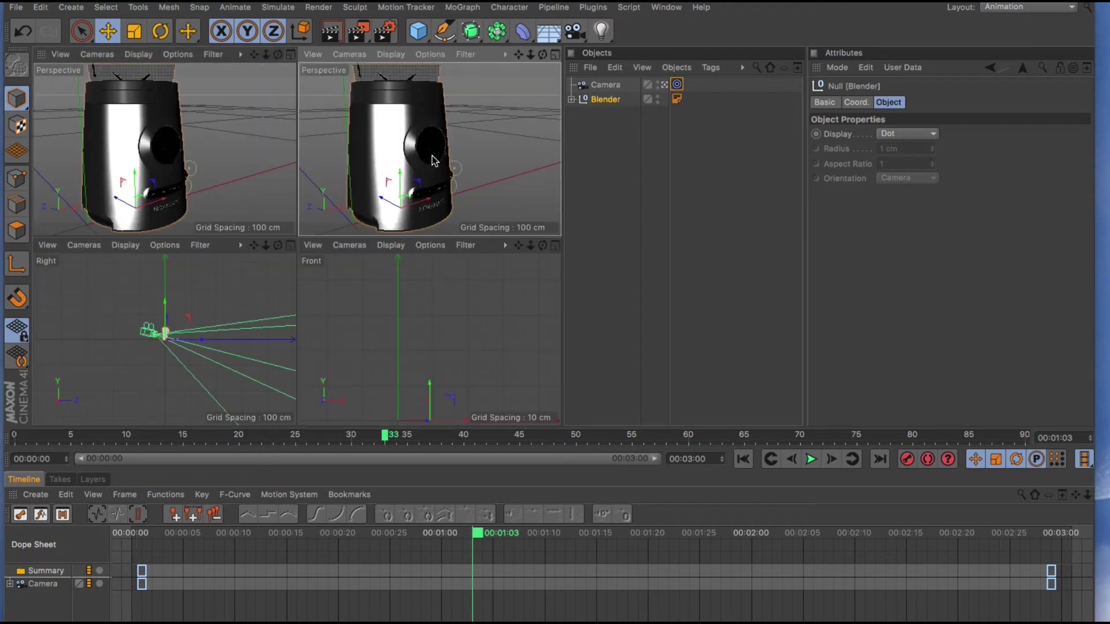
{"action": "left_click_drag", "start_coordinate": [531, 55], "coordinate": [389, 51]}
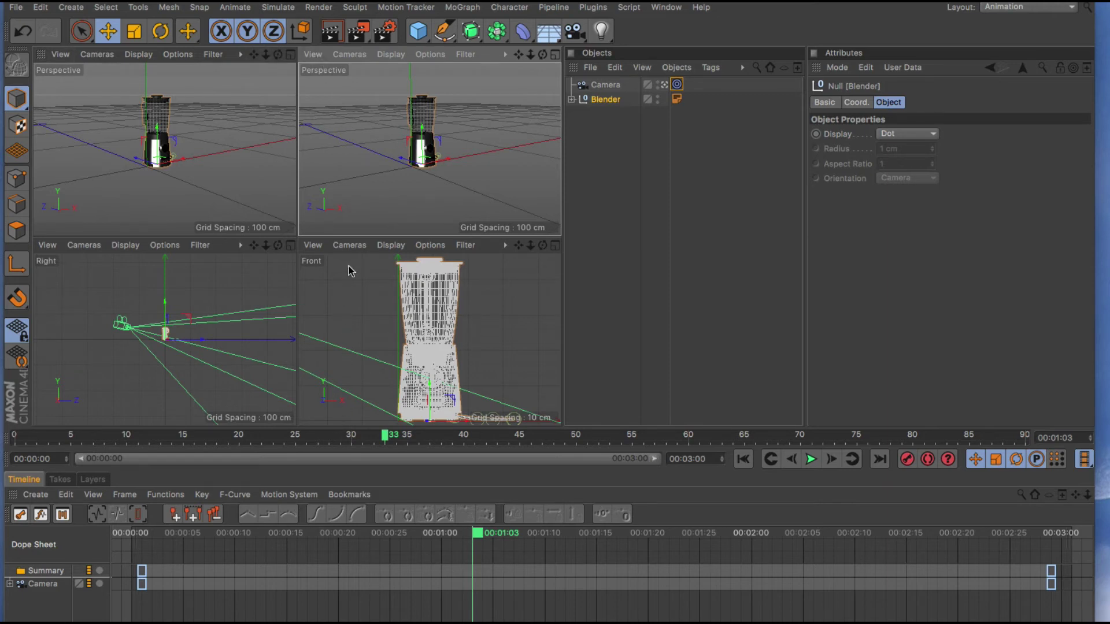
{"action": "left_click", "coordinate": [555, 246]}
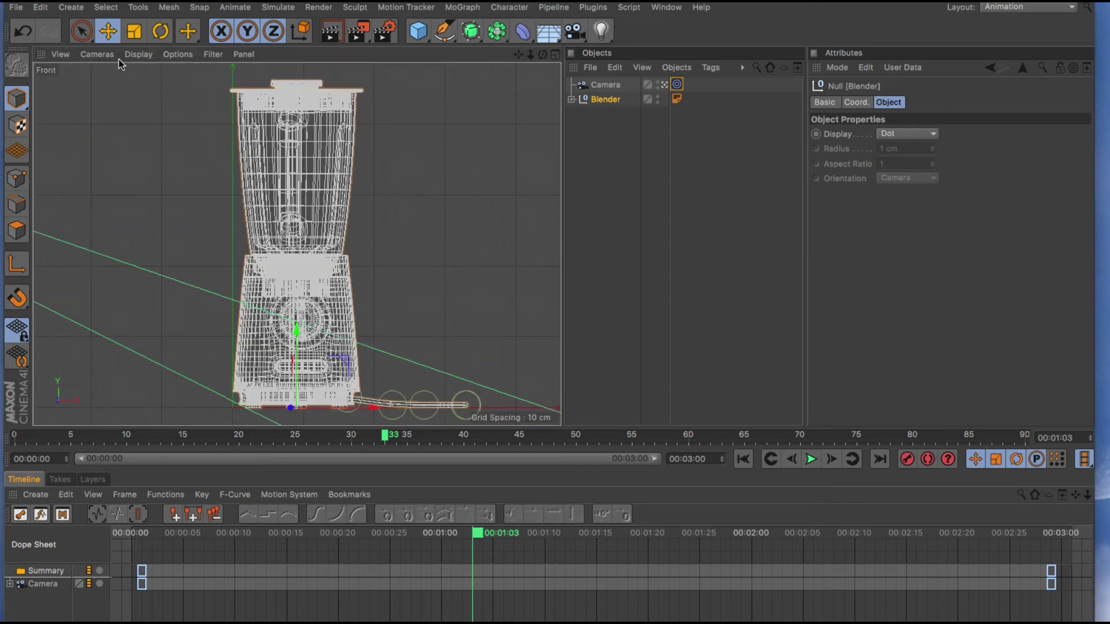
{"action": "left_click", "coordinate": [95, 55]}
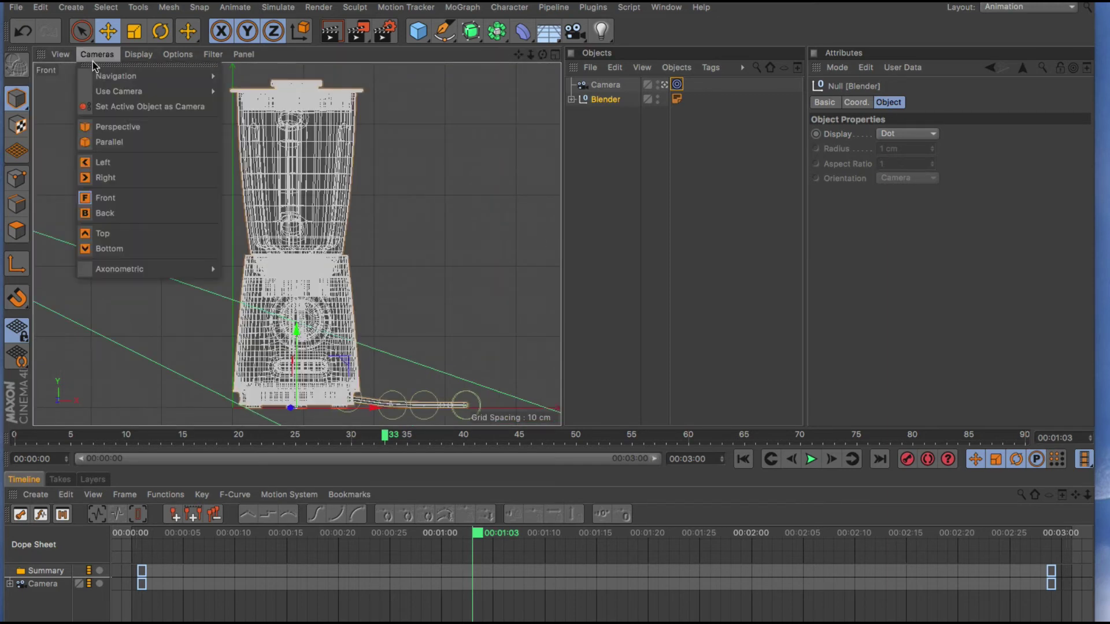
{"action": "left_click", "coordinate": [116, 127]}
{"action": "left_click_drag", "start_coordinate": [531, 55], "coordinate": [543, 56]}
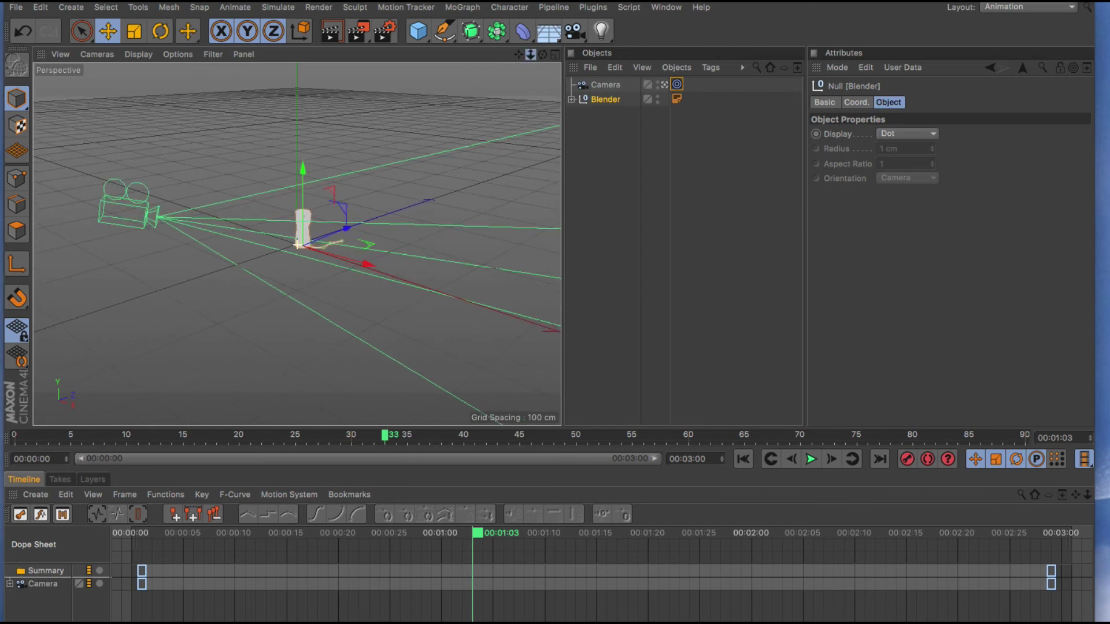
{"action": "left_click", "coordinate": [608, 98]}
{"action": "left_click_drag", "start_coordinate": [367, 266], "coordinate": [342, 167]}
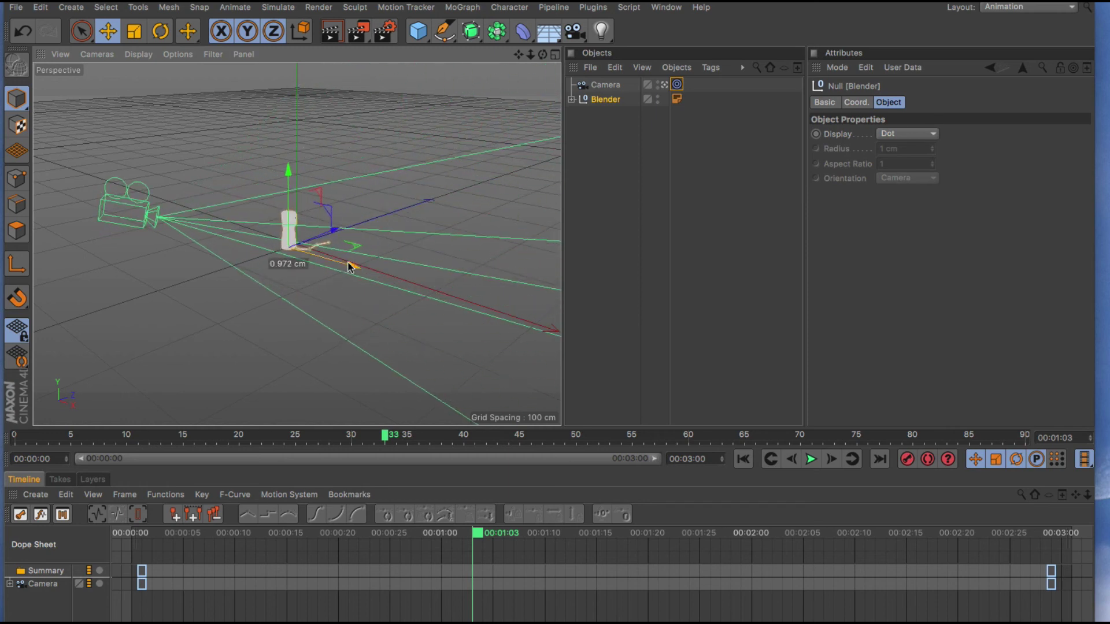